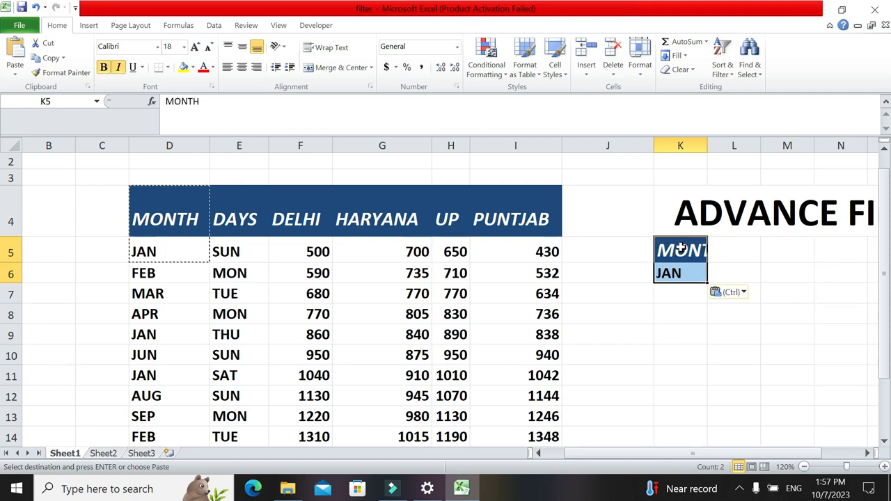
# Start an Advanced Filter and set its list range to the whole data table, Sheet1!$D$4:$I$16
pyautogui.click(656, 313)
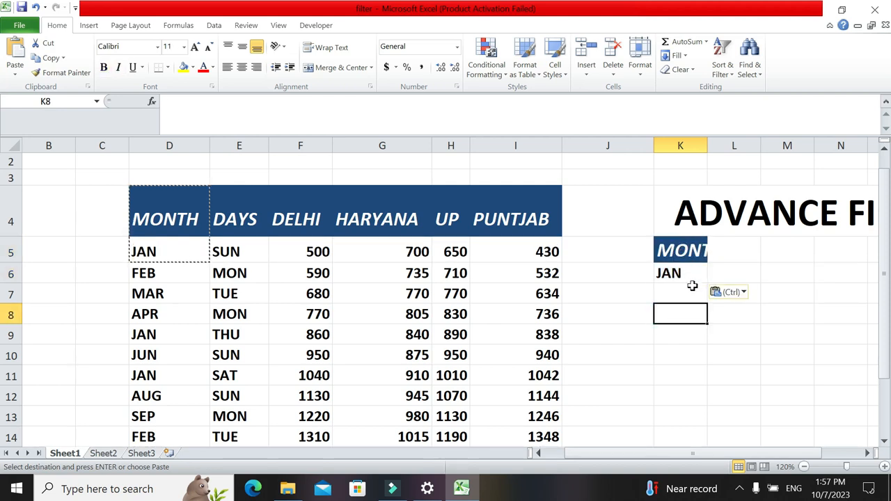
pyautogui.click(682, 293)
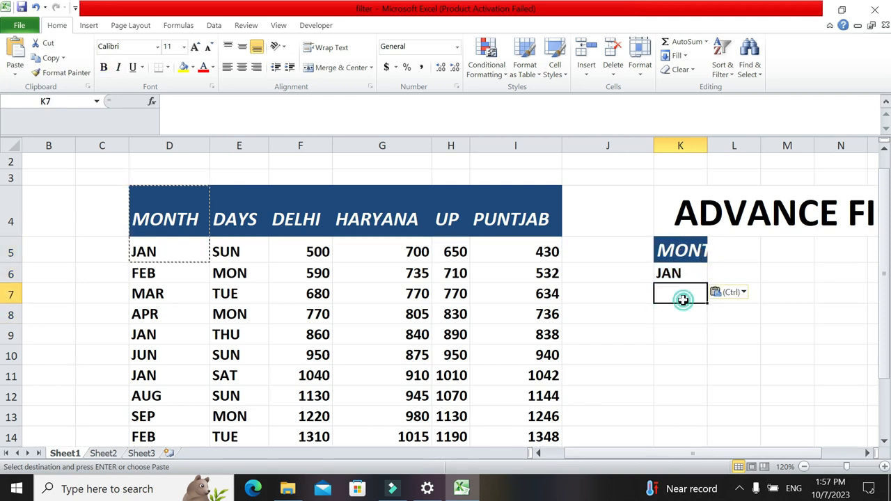
pyautogui.click(682, 315)
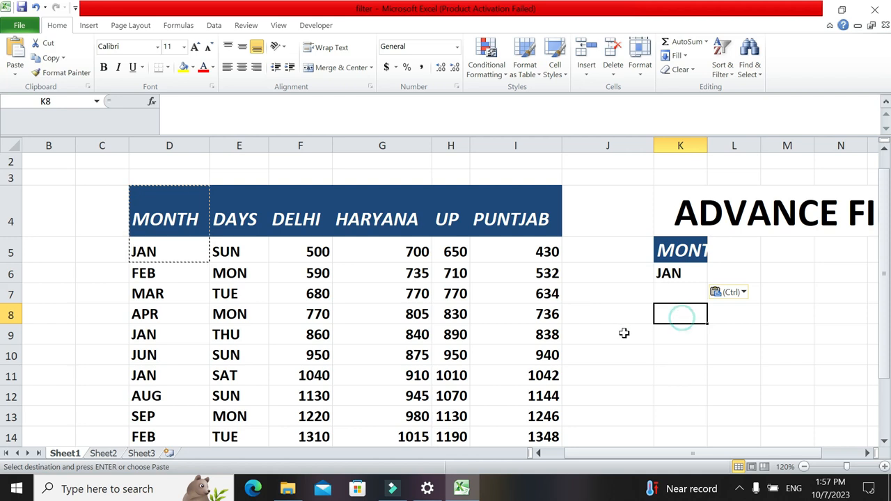
pyautogui.click(213, 26)
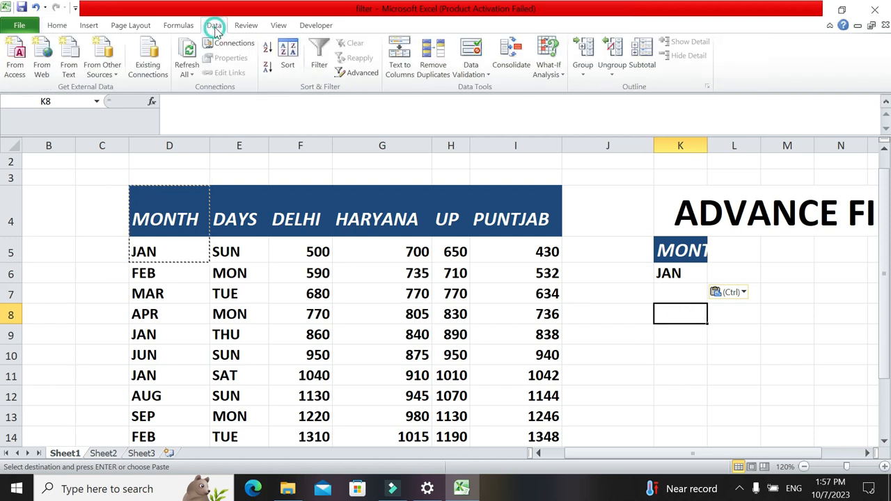
pyautogui.click(362, 73)
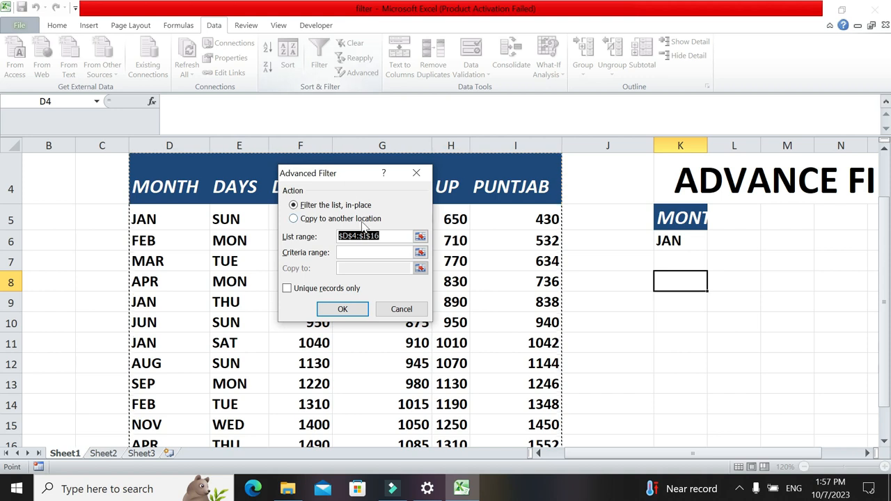
pyautogui.click(387, 237)
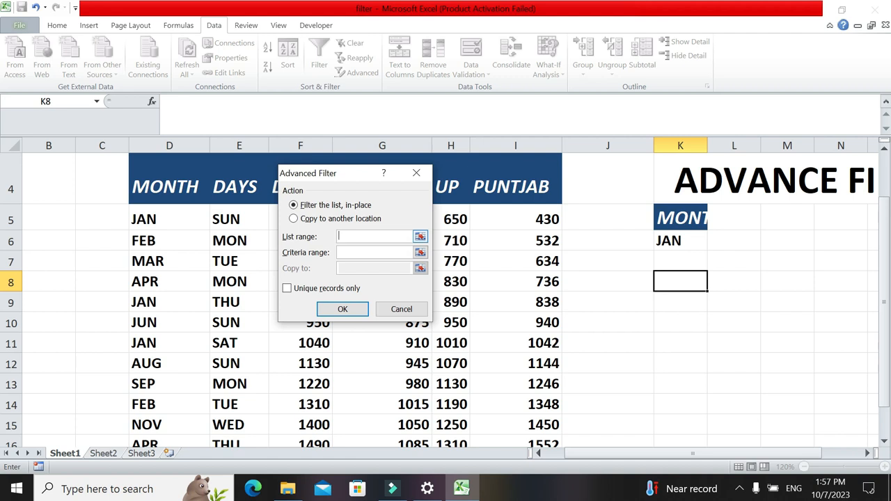
pyautogui.click(148, 193)
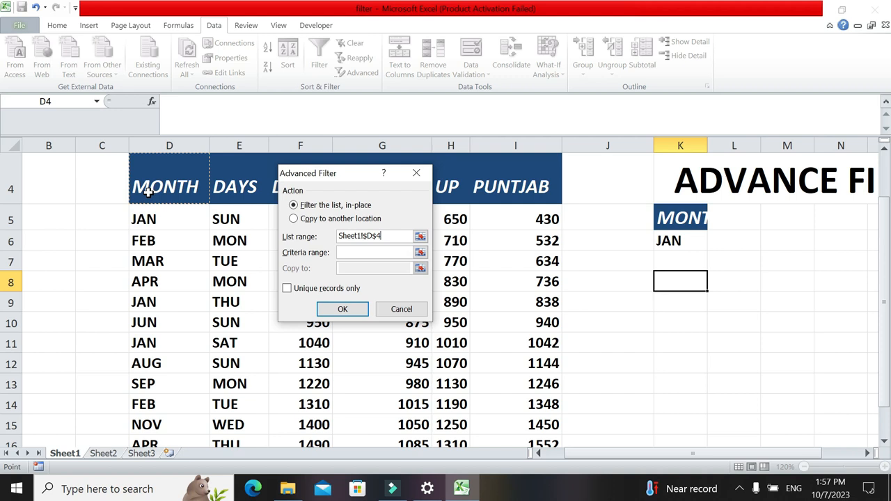
pyautogui.hotkey('ctrl', 'shift', 'Right')
pyautogui.hotkey('ctrl', 'shift', 'Down')
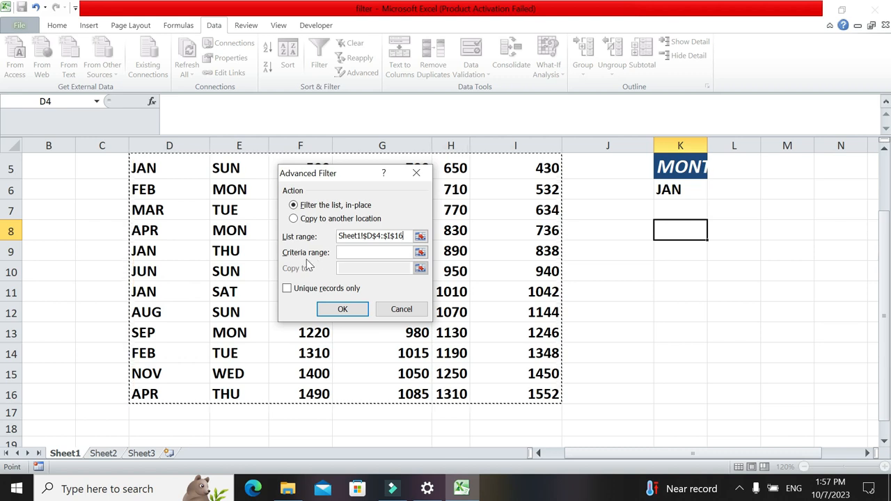
# Run the Advanced Filter with criteria range $K$5:$K$6, copying the matching records to another location starting at $K$8
pyautogui.click(348, 252)
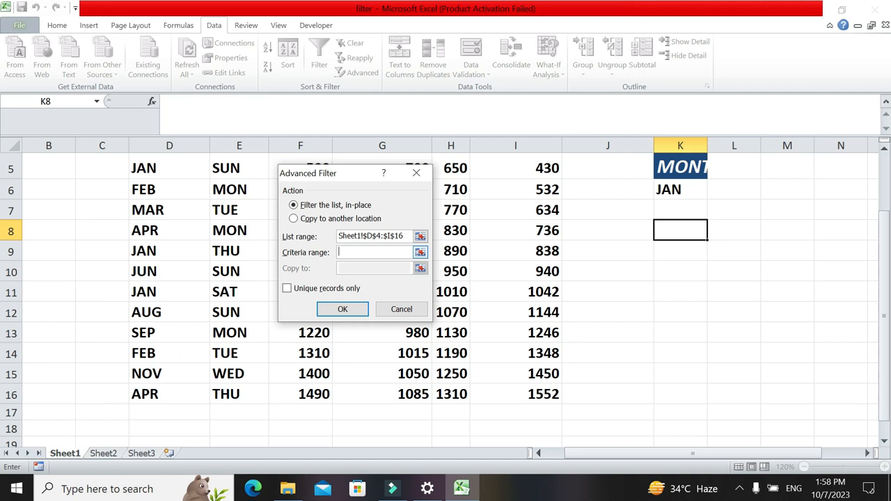
pyautogui.moveTo(681, 167); pyautogui.dragTo(677, 184)
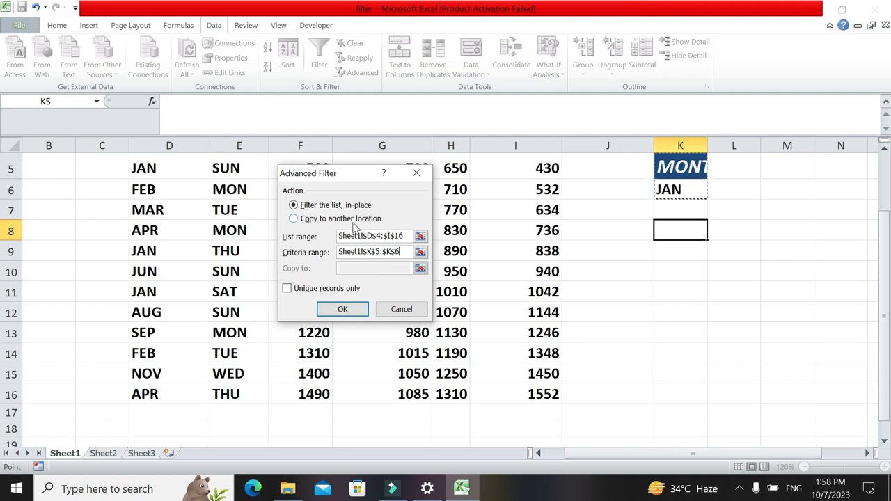
pyautogui.click(293, 219)
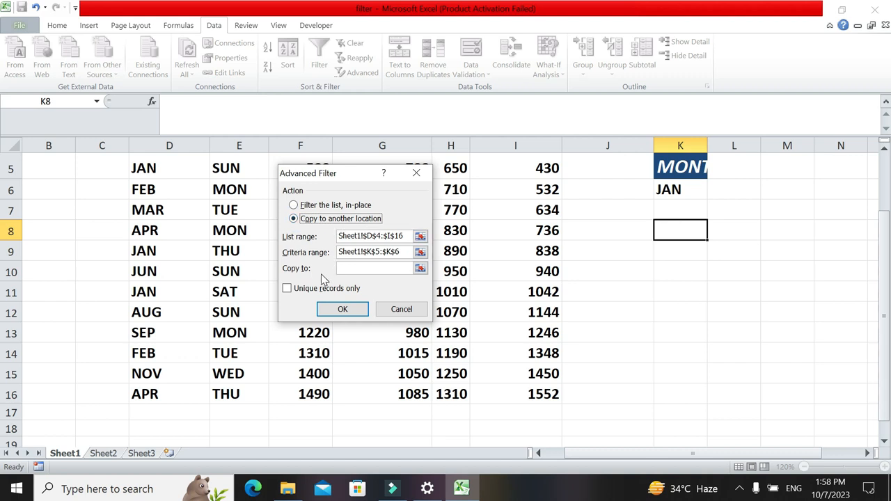
pyautogui.click(385, 269)
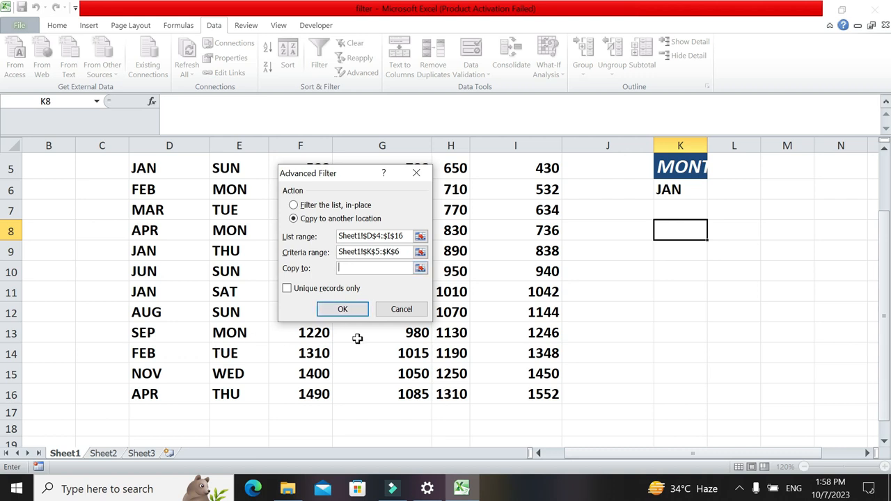
pyautogui.click(672, 230)
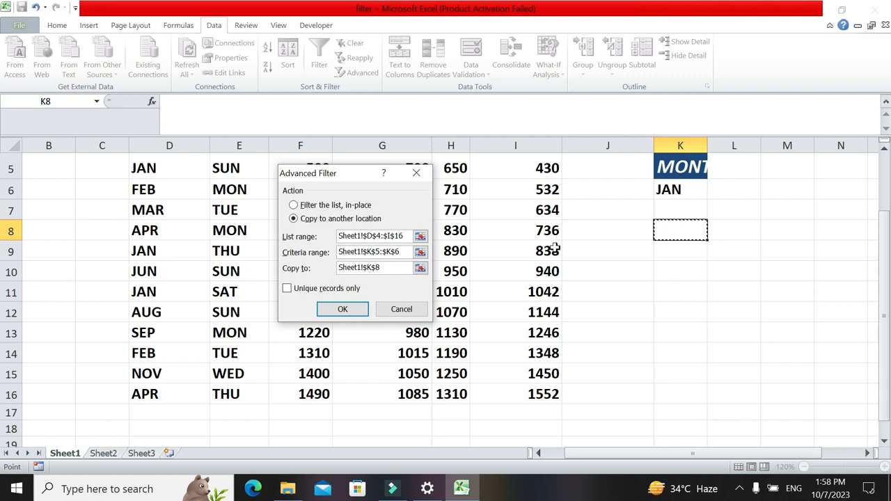
pyautogui.click(342, 313)
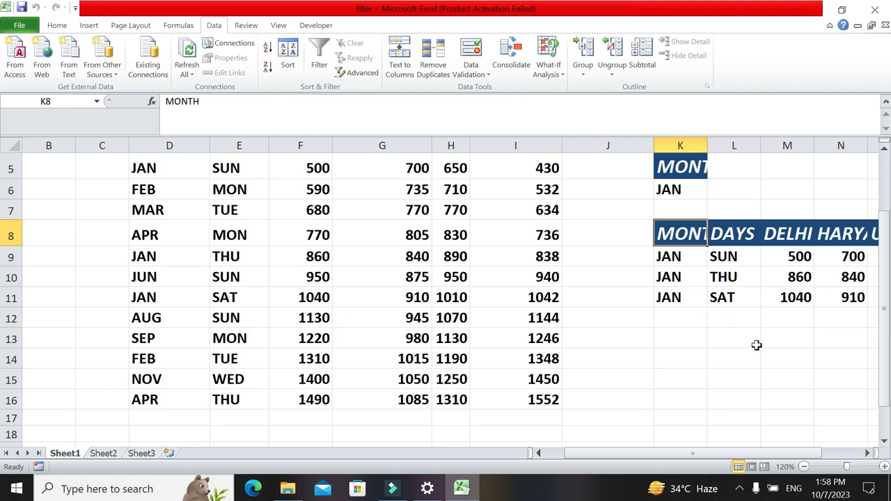
# Change the month criterion in K6 to FEB
pyautogui.moveTo(671, 455); pyautogui.dragTo(712, 455)
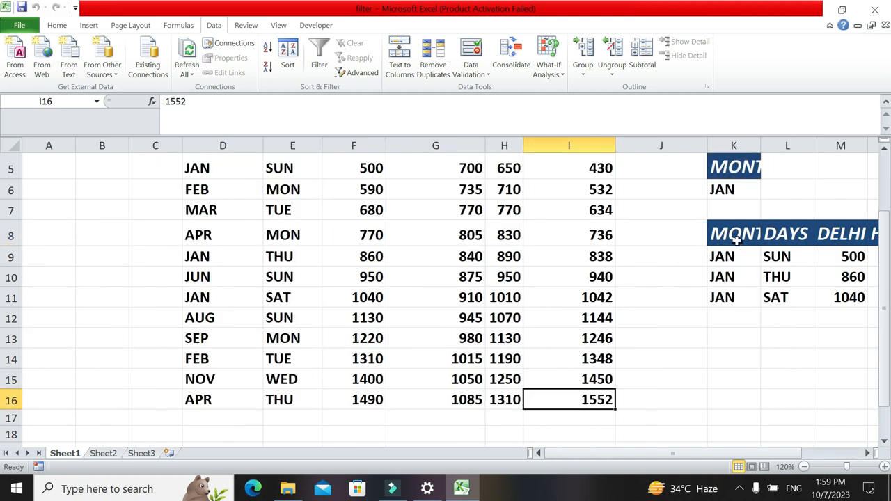
pyautogui.click(721, 198)
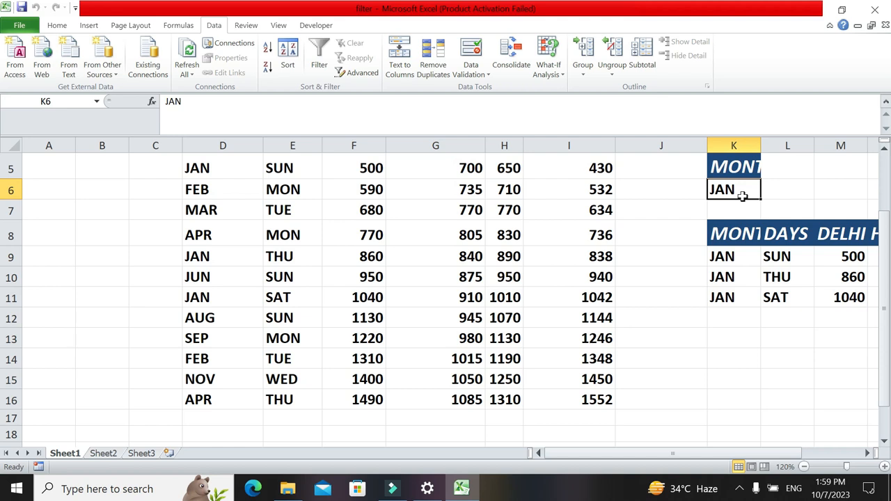
pyautogui.write('FEB')
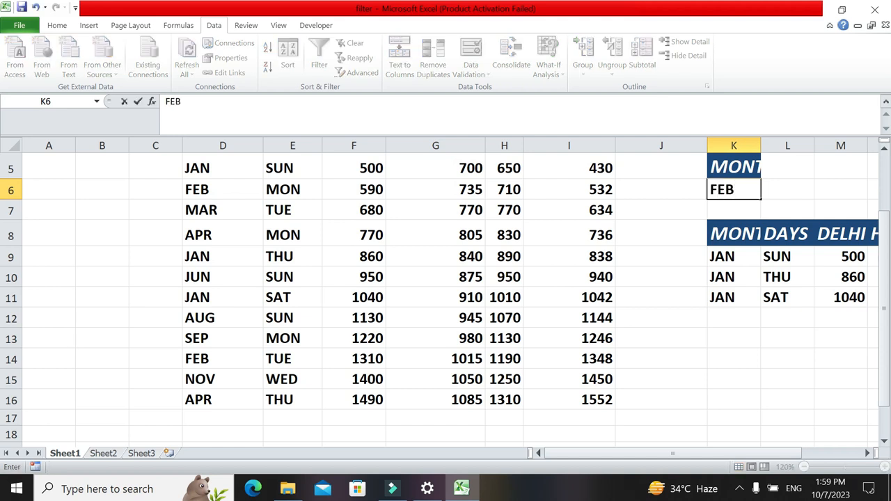
pyautogui.press('Return')
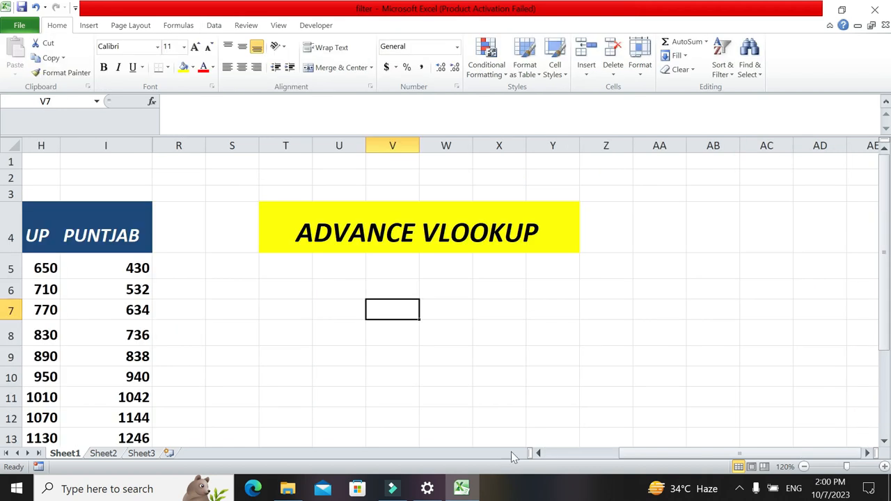
# Examine the MONTH column of the data table for repeated JAN entries
pyautogui.moveTo(638, 451); pyautogui.dragTo(454, 430)
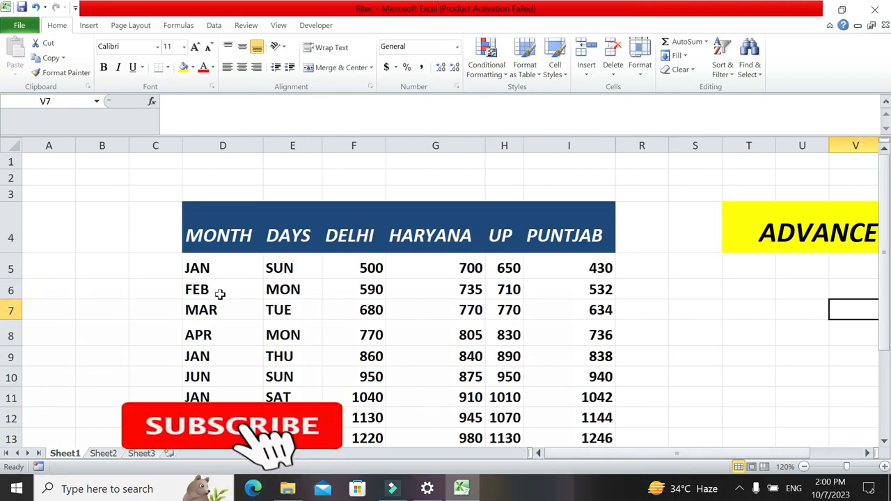
pyautogui.click(208, 265)
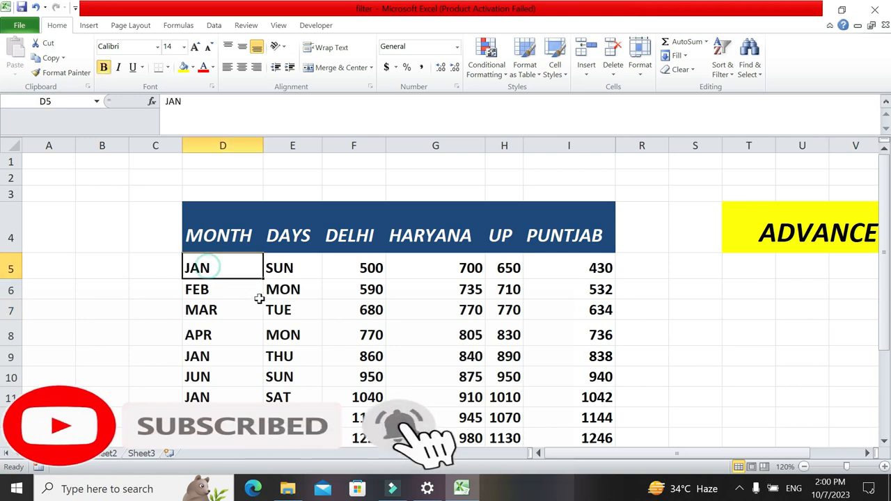
pyautogui.click(211, 356)
pyautogui.click(217, 401)
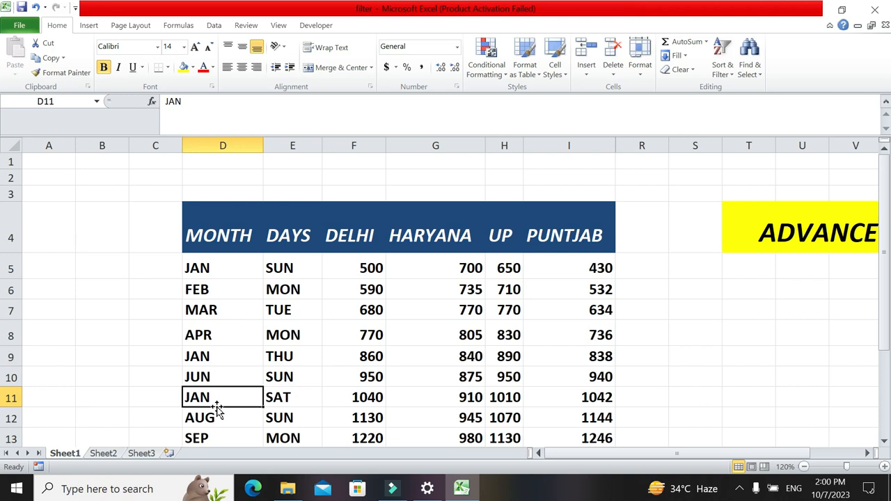
pyautogui.click(218, 271)
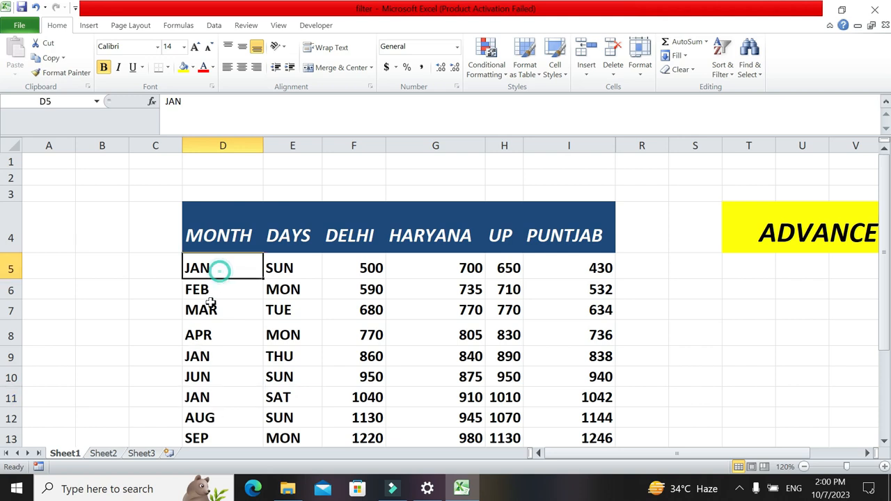
pyautogui.click(204, 338)
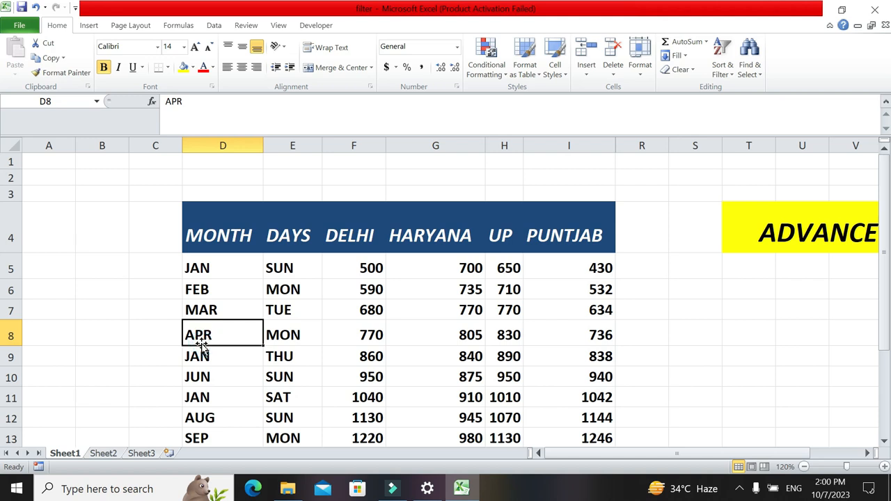
# Enter the heading HELPER in C4, beside the MONTH heading
pyautogui.click(163, 245)
pyautogui.write('HELPER')
pyautogui.press('Return')
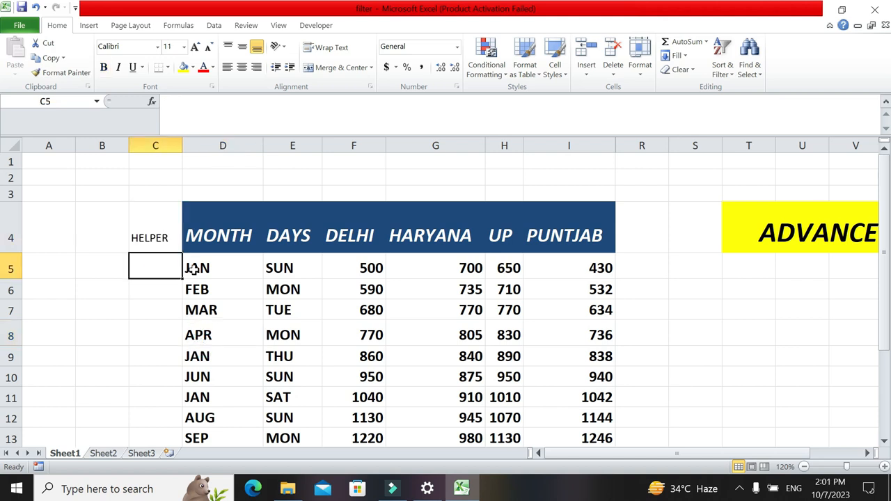
# Begin a formula in C5 that joins D5, a hyphen and a COUNTIF function: =D5&"-"&COUNTIF(
pyautogui.write('=')
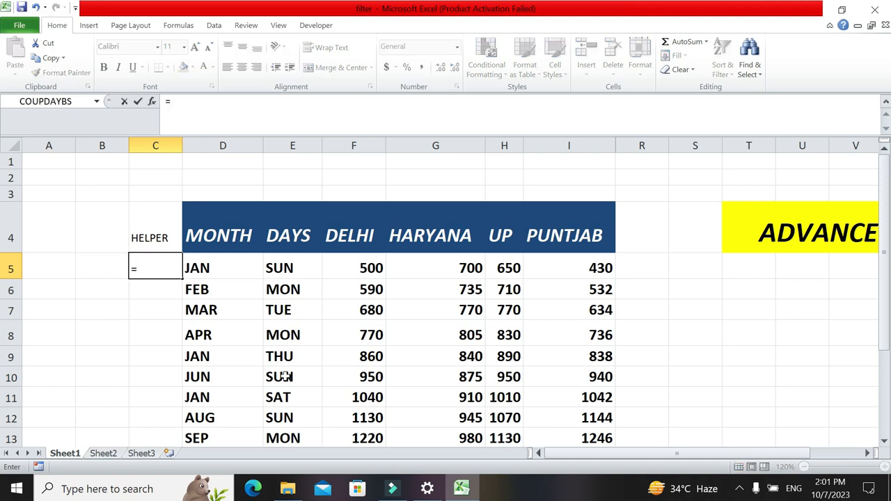
pyautogui.click(213, 269)
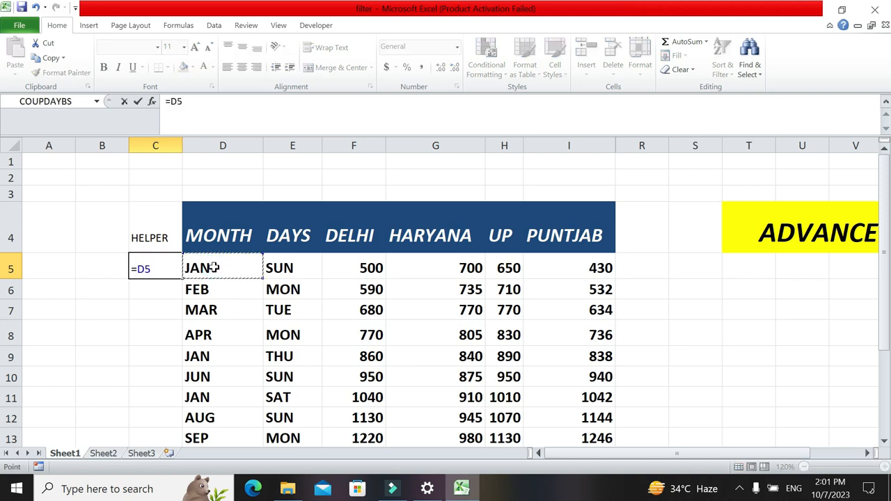
pyautogui.write('*')
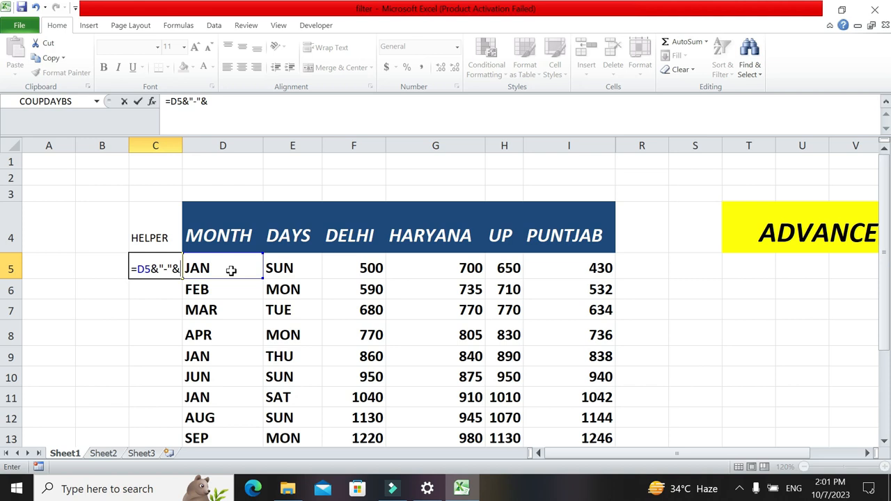
pyautogui.write('C')
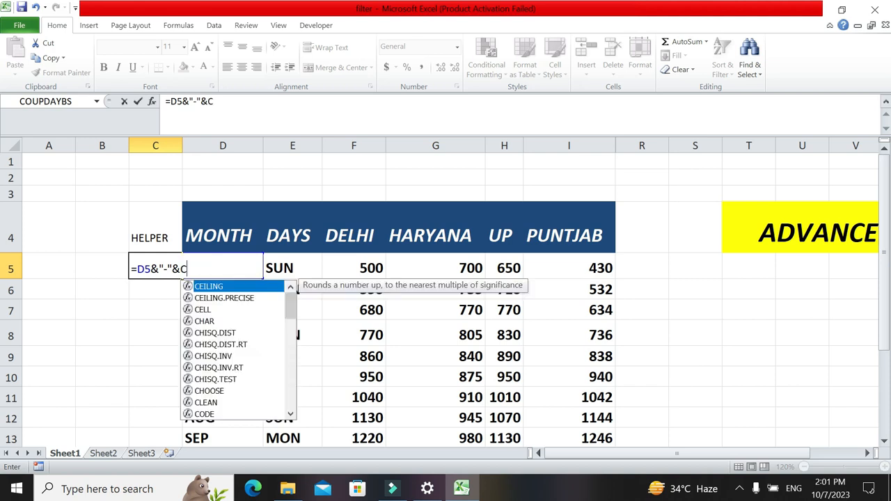
pyautogui.write('OUNTIF(')
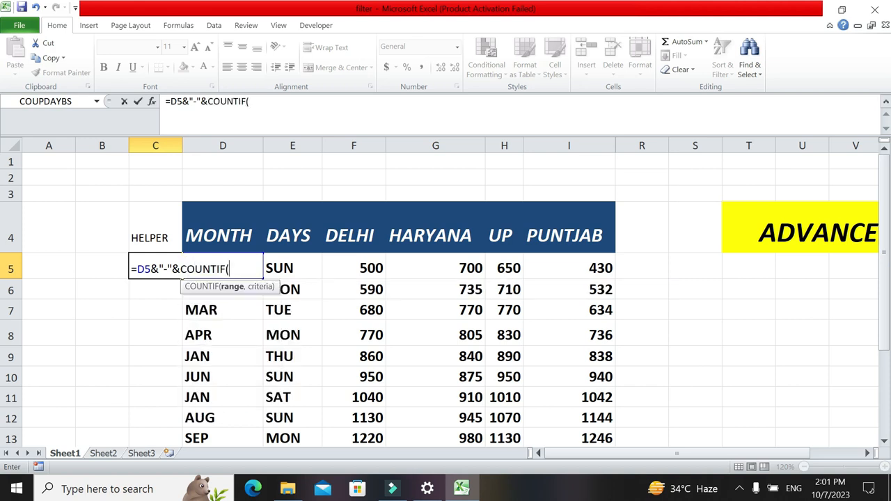
# Complete the COUNTIF function in C5 with the range D5:D5 and the criterion D5, and close its parenthesis
pyautogui.scroll(-5, 191, 243)
pyautogui.scroll(5, 163, 232)
pyautogui.click(240, 237)
pyautogui.press('Down')
pyautogui.press('F8')
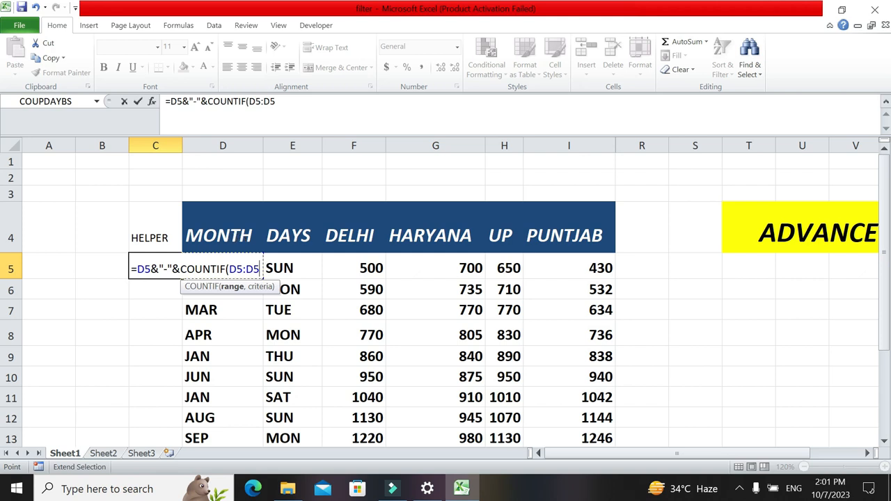
pyautogui.write(',')
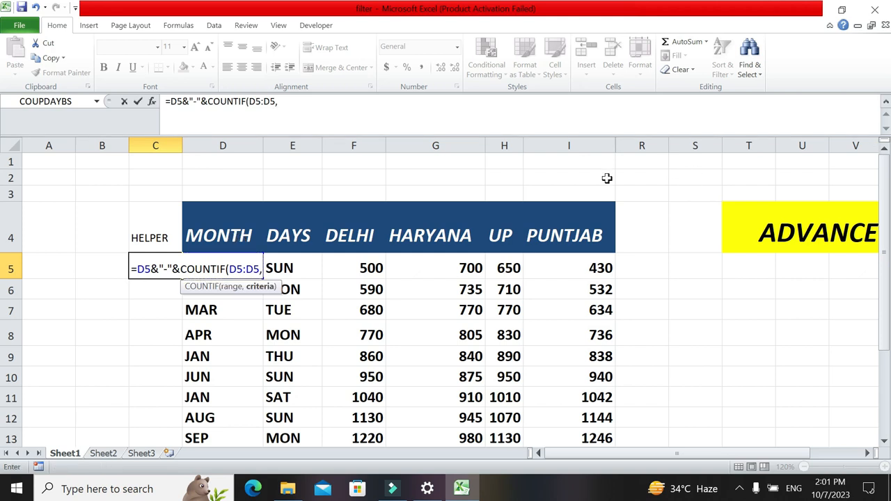
pyautogui.click(212, 227)
pyautogui.press('Down')
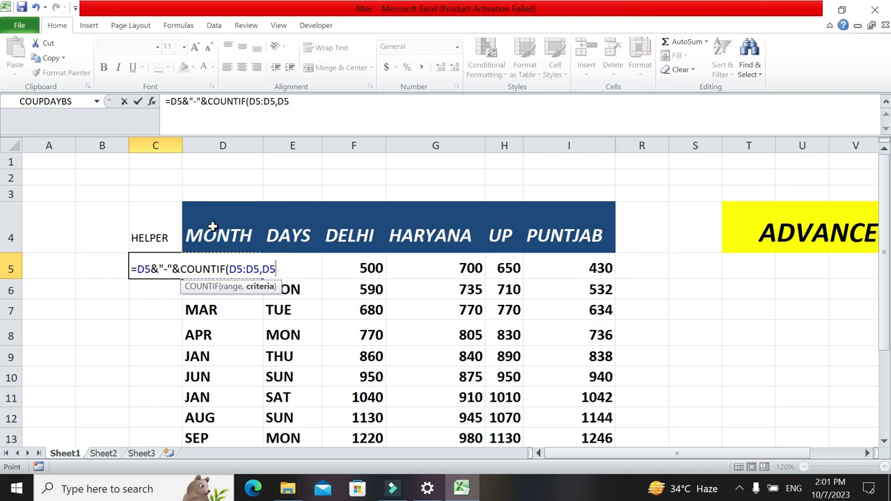
pyautogui.write(')')
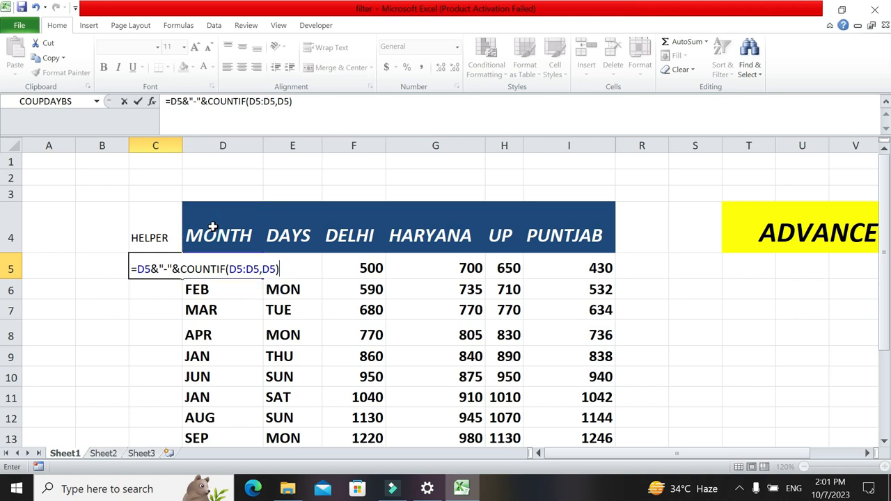
# Make the first D5 of the COUNTIF range absolute and enter the formula =D5&"-"&COUNTIF($D$5:D5,D5)
pyautogui.click(236, 269)
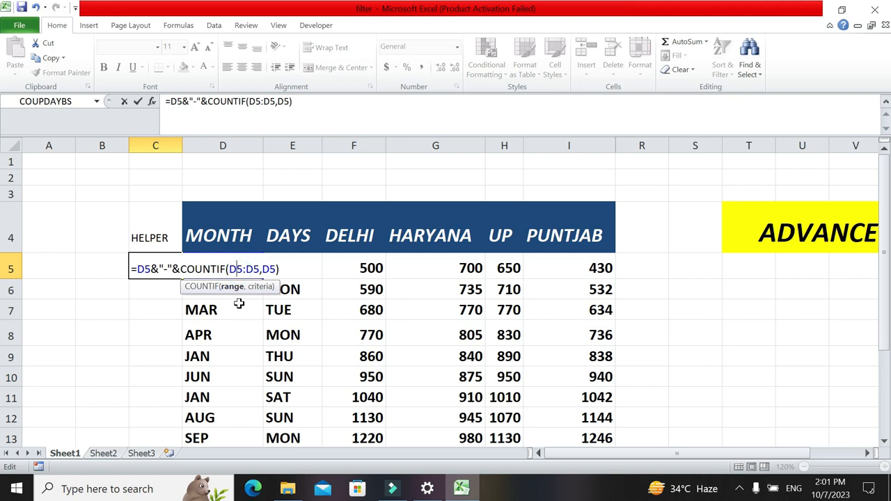
pyautogui.press('F4')
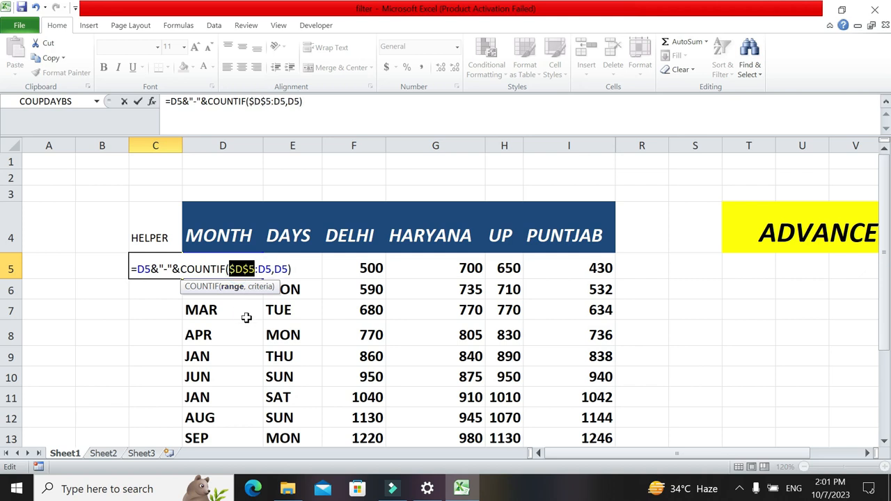
pyautogui.press('Return')
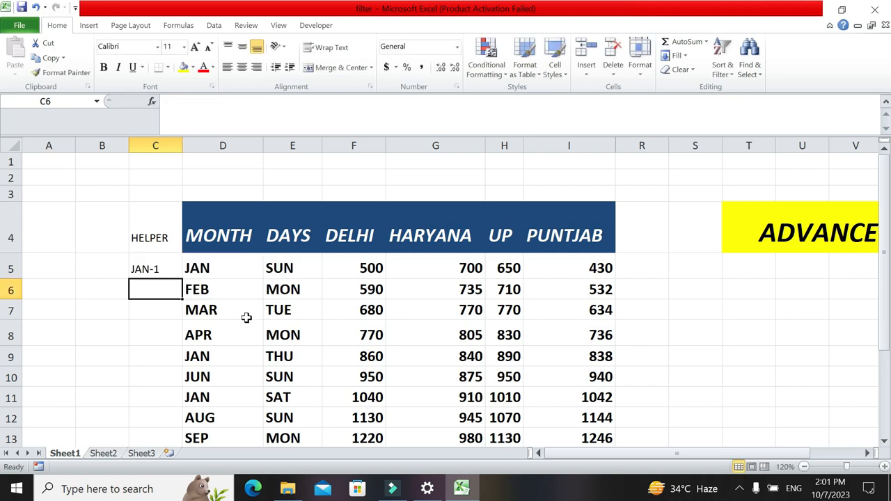
# Fill the C5 formula down the HELPER column to the last row of the table
pyautogui.click(142, 268)
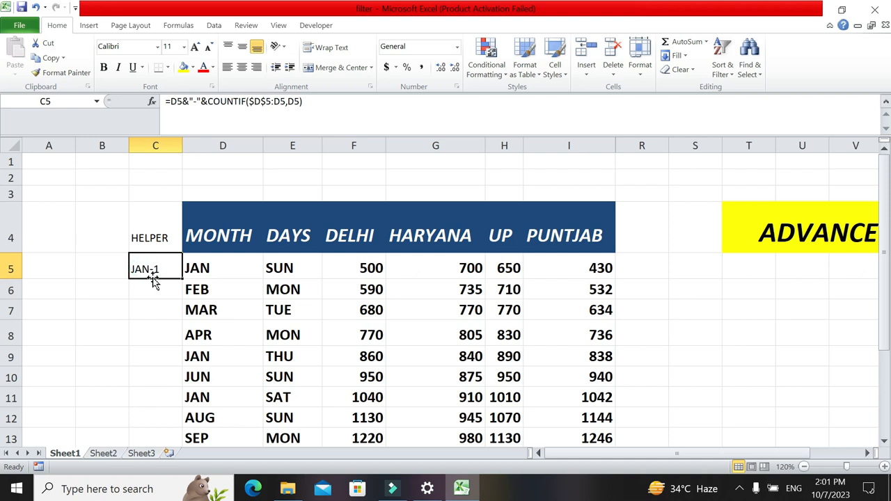
pyautogui.click(209, 271)
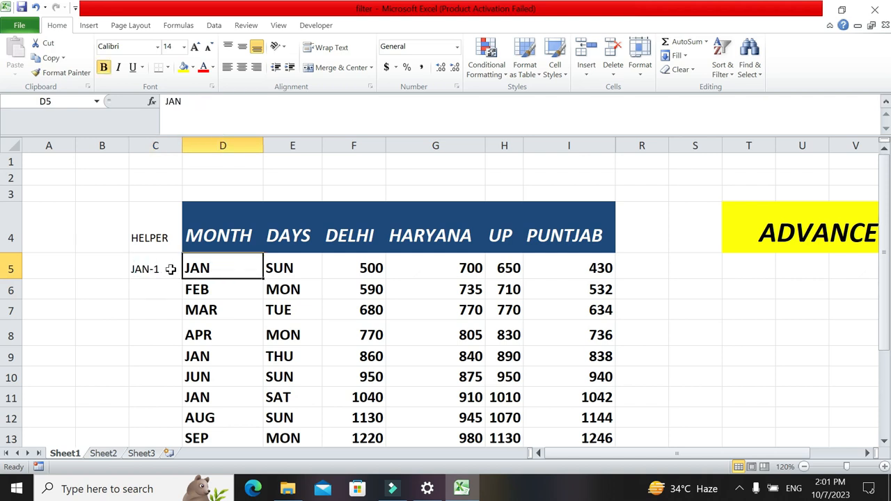
pyautogui.click(171, 270)
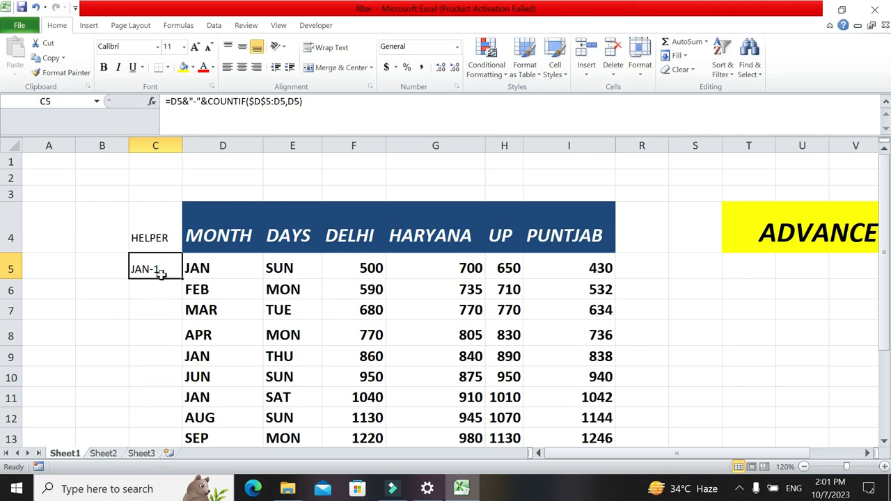
pyautogui.doubleClick(181, 277)
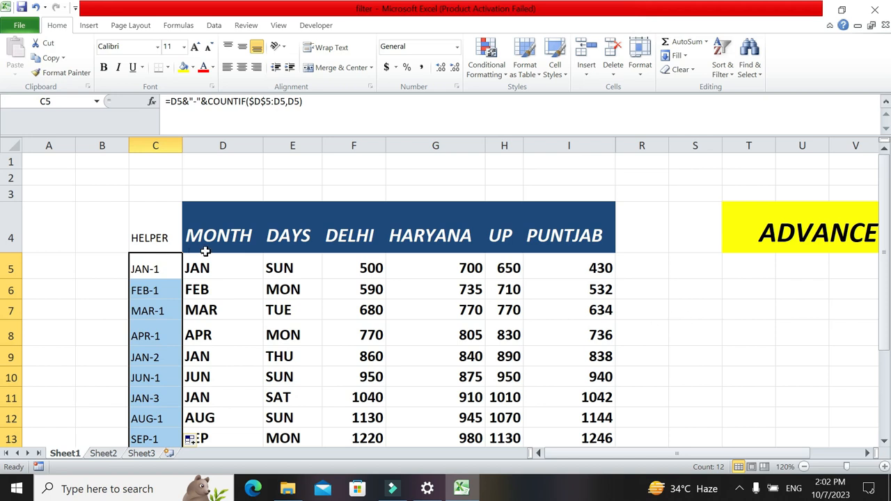
# Copy the MONTH heading and the JAN entry from D4:D5 to T5:T6, below the yellow ADVANCE heading
pyautogui.click(750, 273)
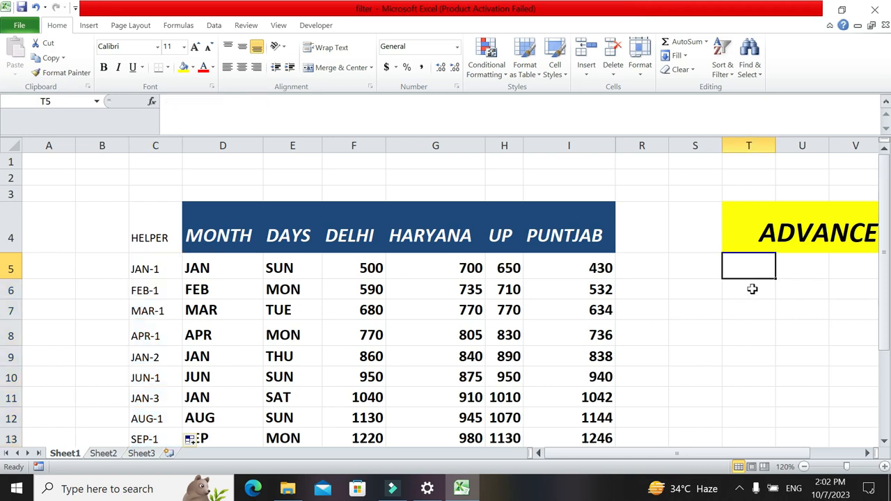
pyautogui.click(746, 293)
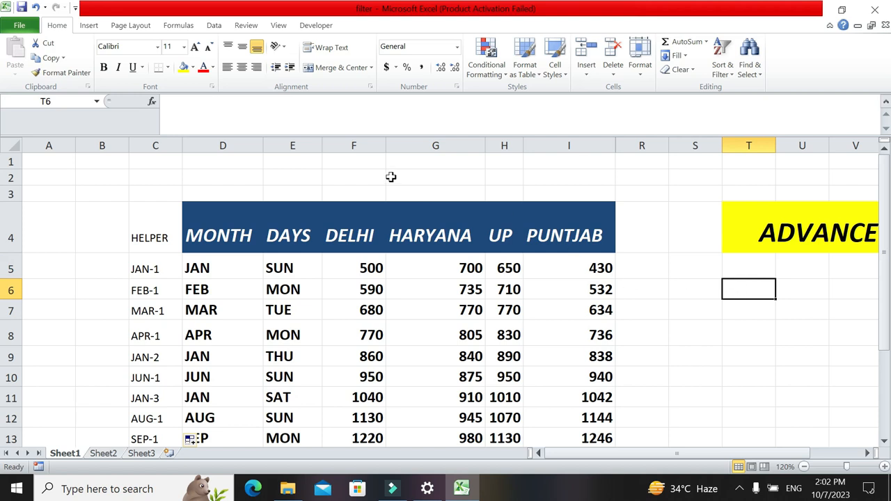
pyautogui.moveTo(217, 227); pyautogui.dragTo(213, 264)
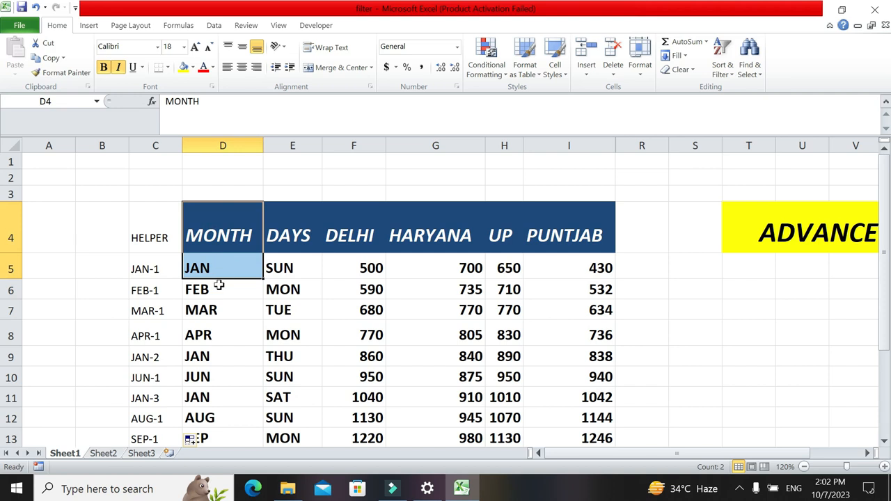
pyautogui.hotkey('ctrl', 'c')
pyautogui.click(752, 268)
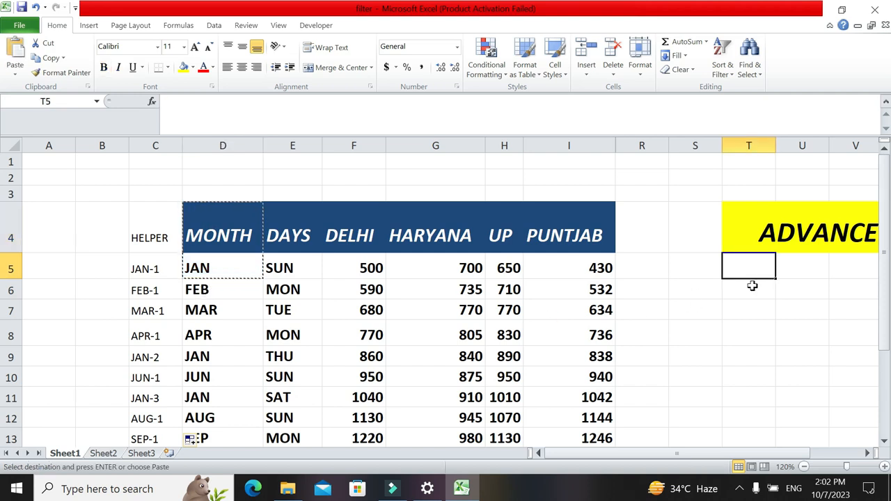
pyautogui.hotkey('ctrl', 'v')
pyautogui.click(751, 316)
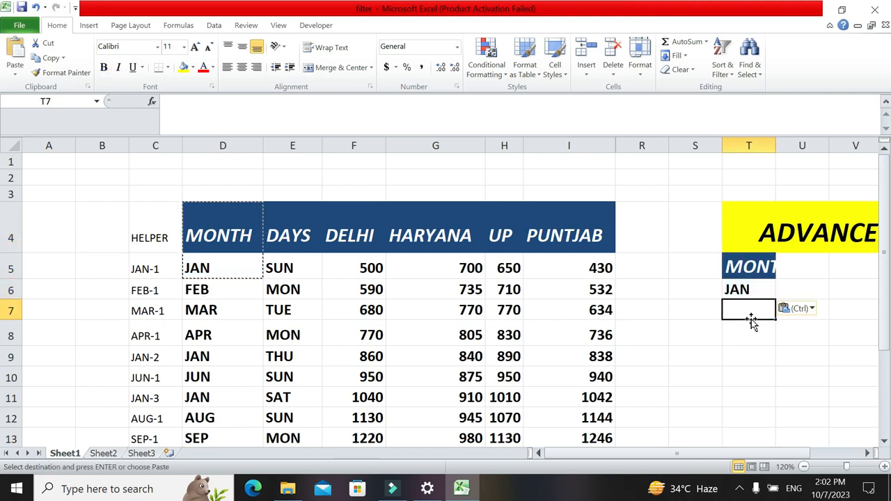
# Enter 1 in S8 and fill a number series from 1 to 5 down to S12
pyautogui.click(705, 313)
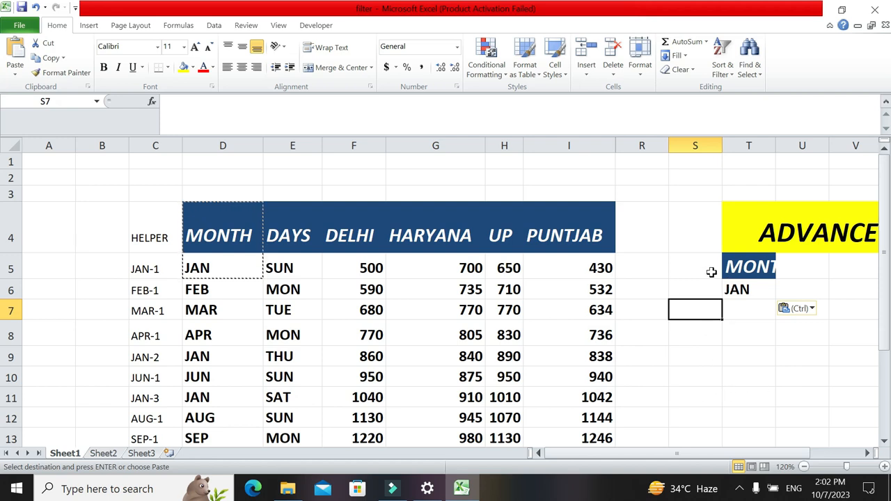
pyautogui.click(700, 330)
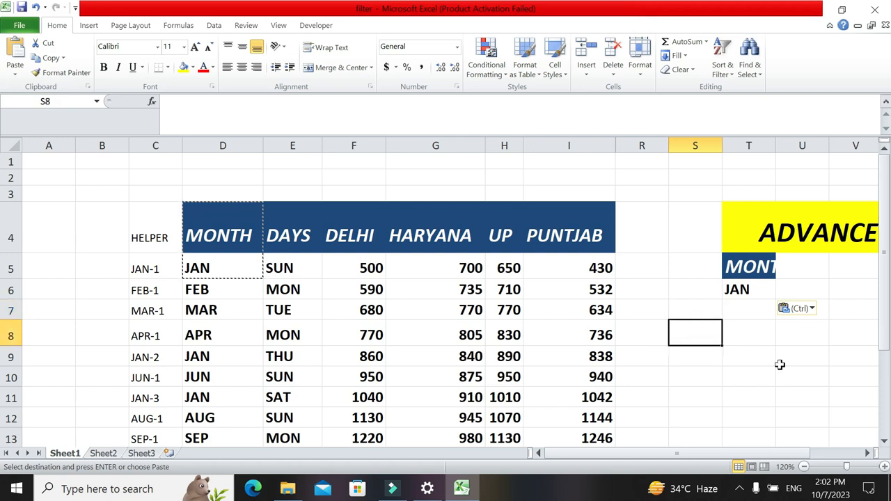
pyautogui.write('1')
pyautogui.click(703, 375)
pyautogui.click(706, 337)
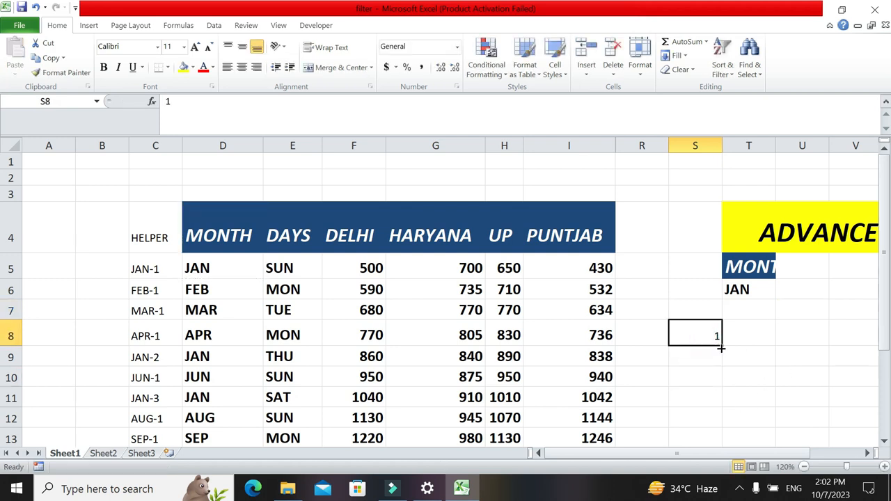
pyautogui.moveTo(724, 345); pyautogui.dragTo(710, 435)
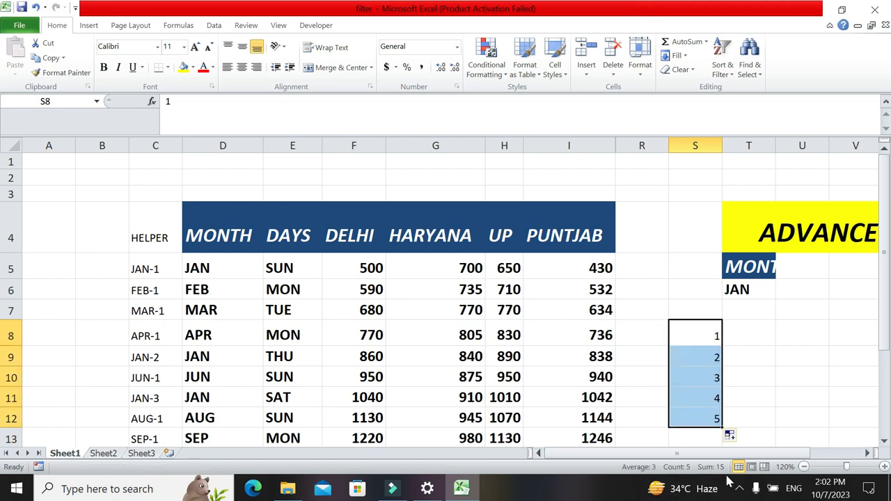
pyautogui.click(749, 417)
# Begin a VLOOKUP formula in T8 whose lookup value joins T6, a hyphen and S8: =VLOOKUP(T6&"-"&S8,
pyautogui.click(753, 335)
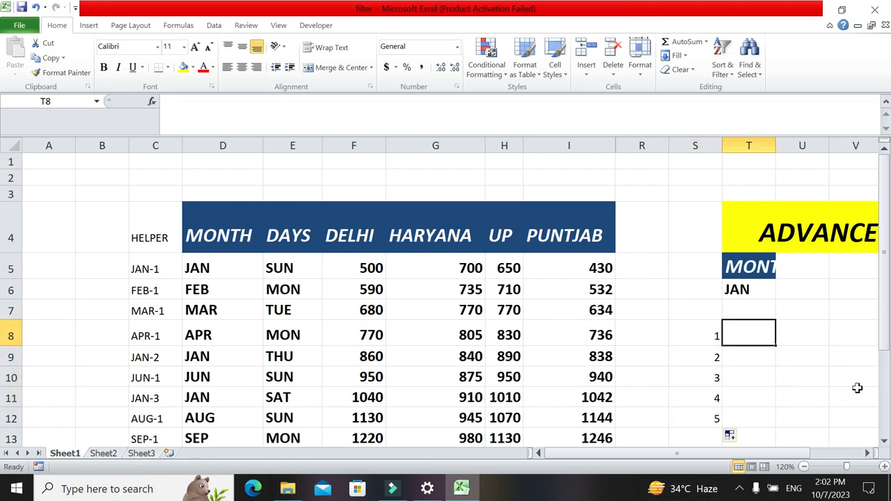
pyautogui.write('=')
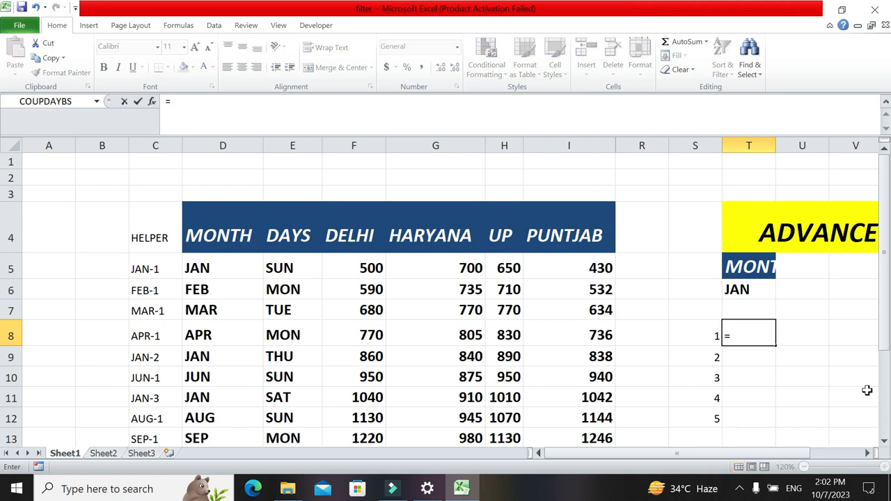
pyautogui.write('VL')
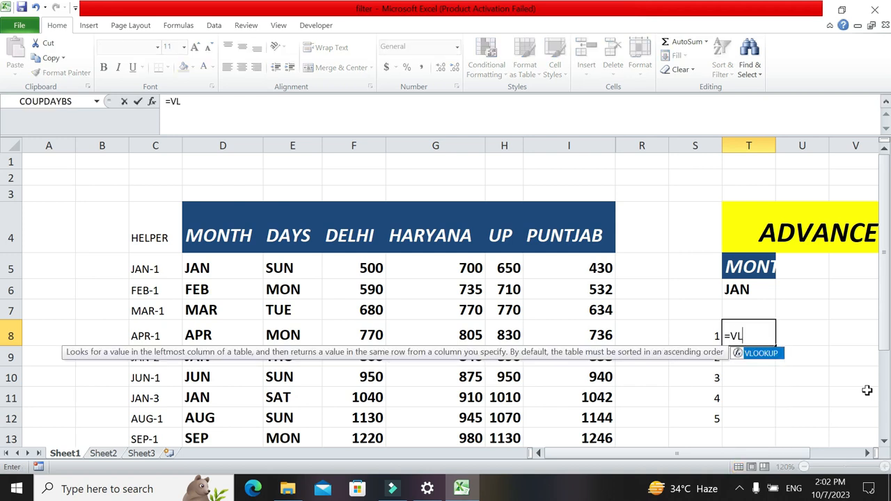
pyautogui.press('Tab')
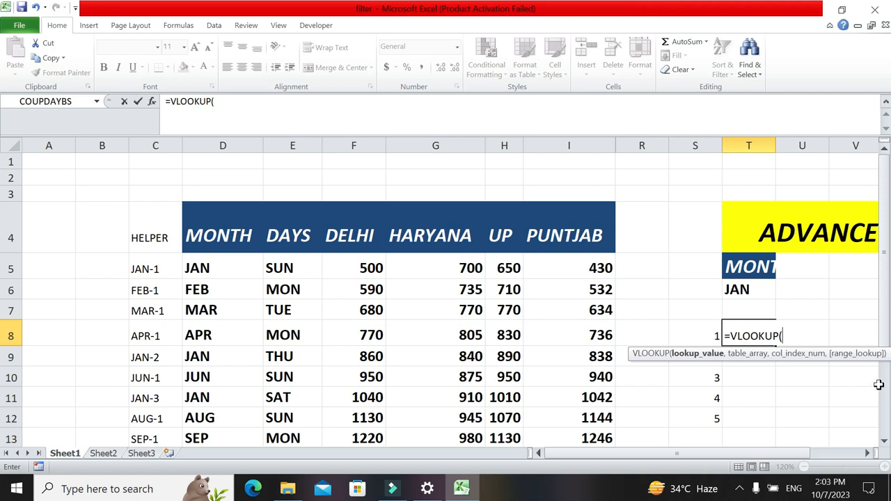
pyautogui.click(745, 289)
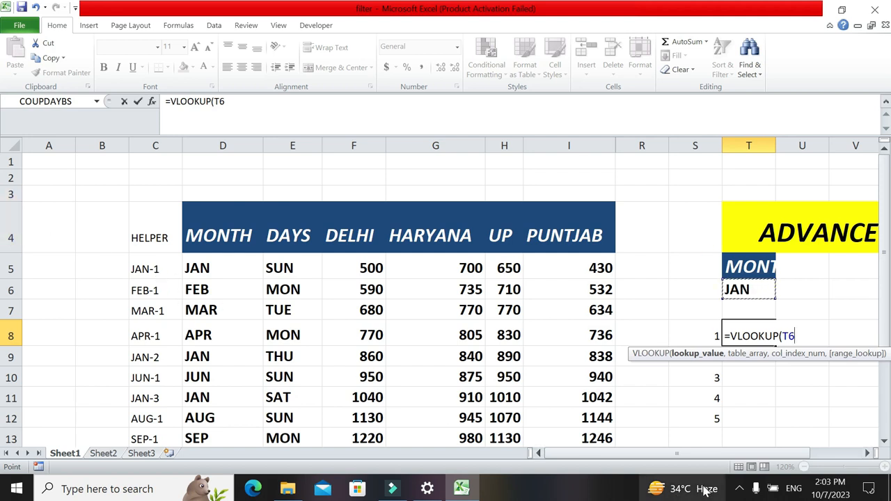
pyautogui.moveTo(704, 490)
pyautogui.write('&')
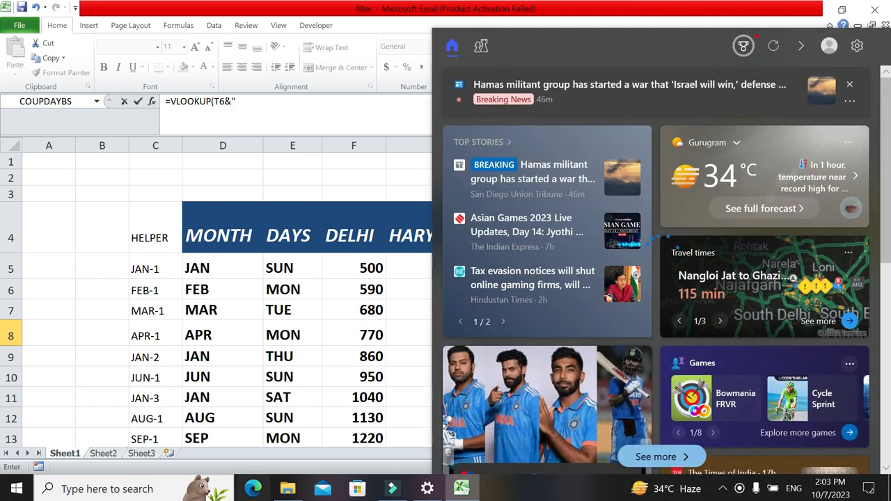
pyautogui.write('"')
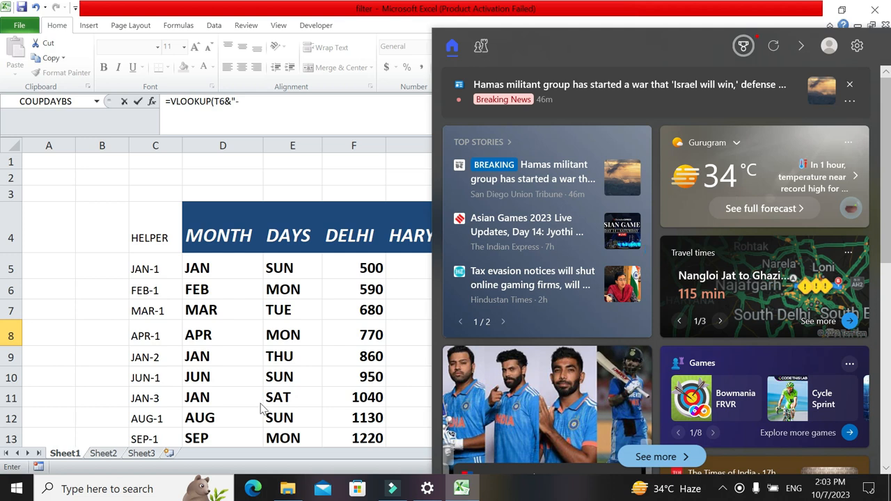
pyautogui.write('-')
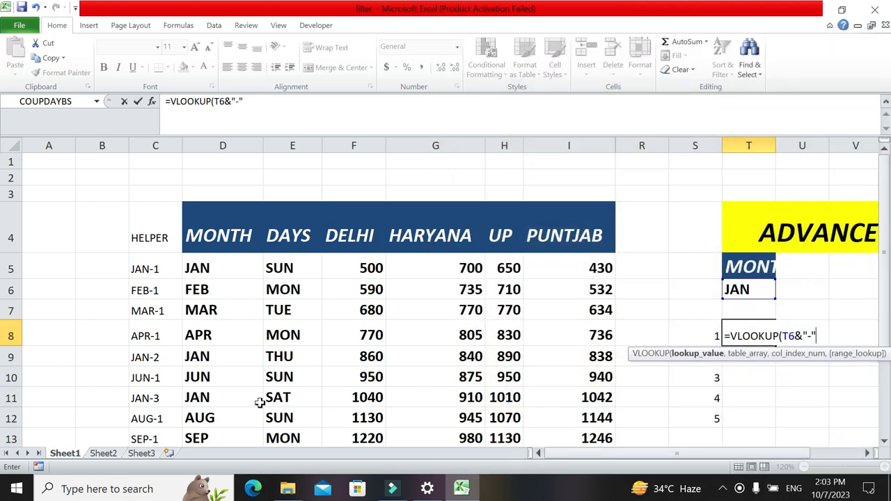
pyautogui.write('"&')
pyautogui.click(695, 335)
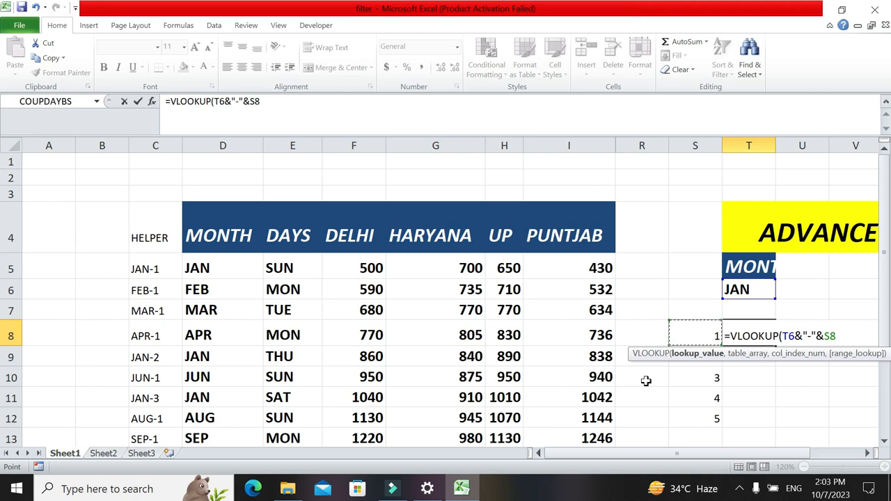
pyautogui.write(',')
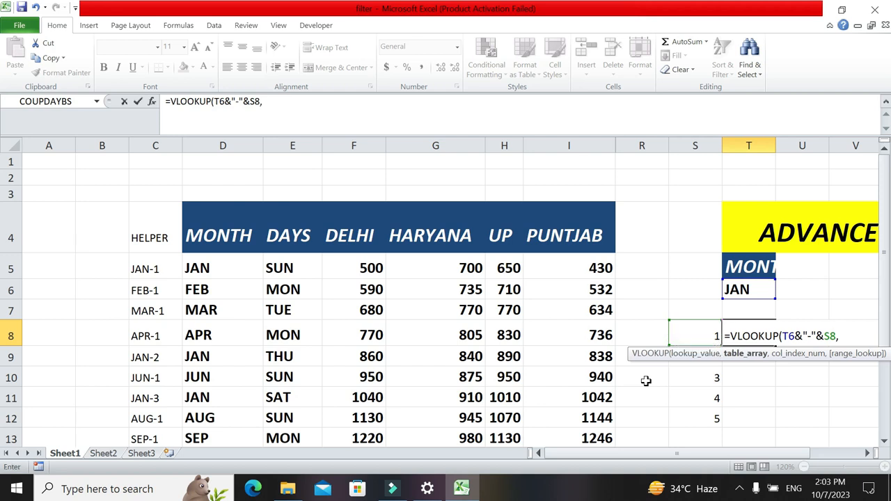
# Add the table array C4:I16, column index 2 and exact match 0 to the VLOOKUP in T8, closing its parenthesis
pyautogui.click(157, 235)
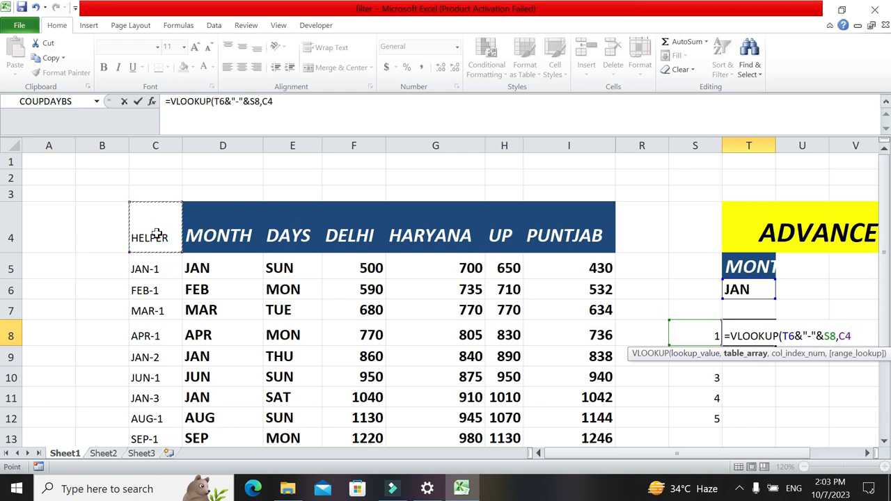
pyautogui.hotkey('ctrl', 'shift', 'Right')
pyautogui.hotkey('ctrl', 'shift', 'Down')
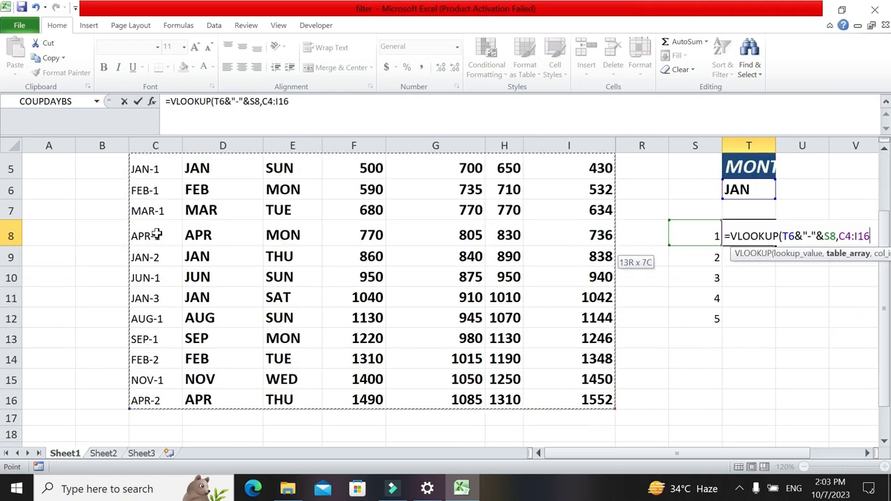
pyautogui.write(',')
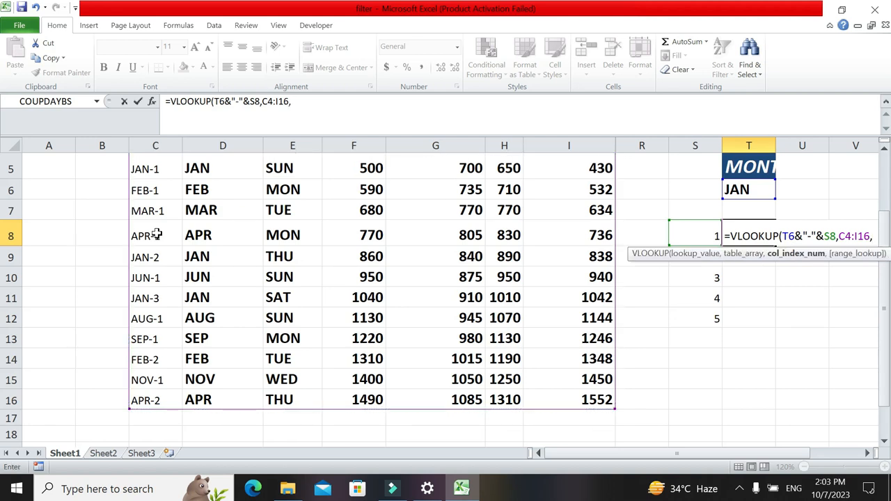
pyautogui.write('2,0')
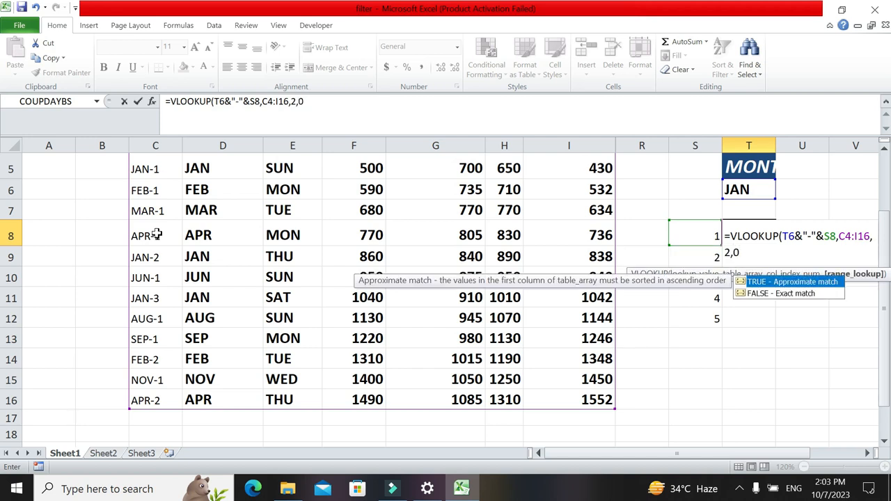
pyautogui.write(')')
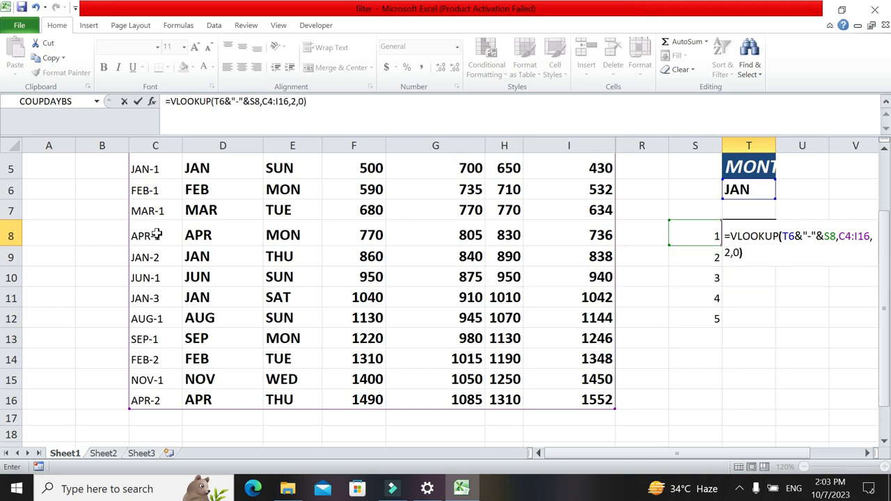
# Confirm the VLOOKUP in T8 and lock only the column of its S8 reference, making it $S8
pyautogui.press('Return')
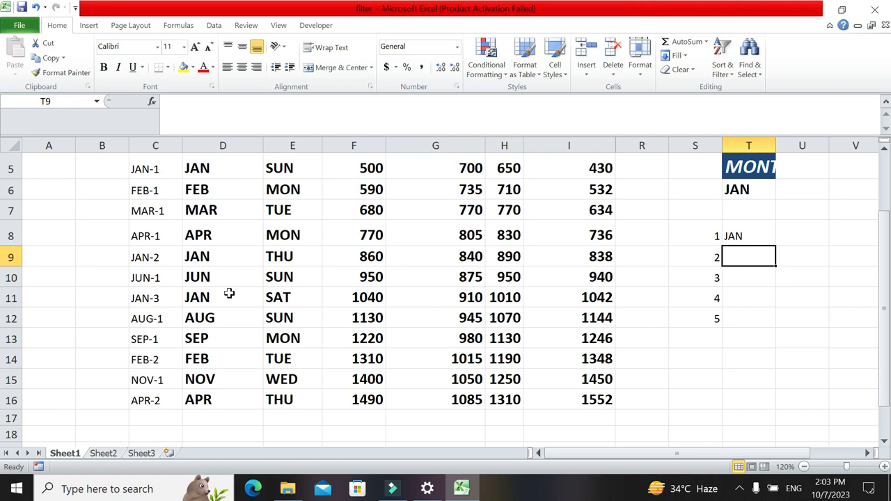
pyautogui.click(732, 238)
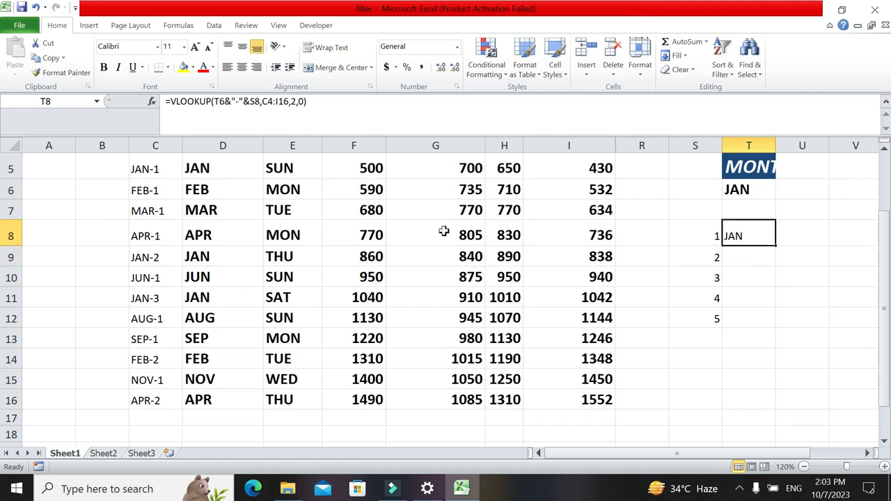
pyautogui.doubleClick(749, 232)
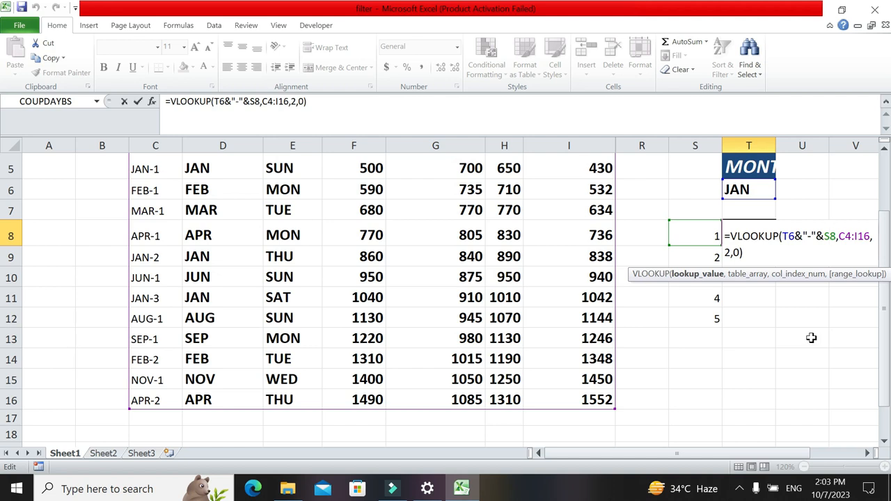
pyautogui.press('F4')
pyautogui.press('Right')
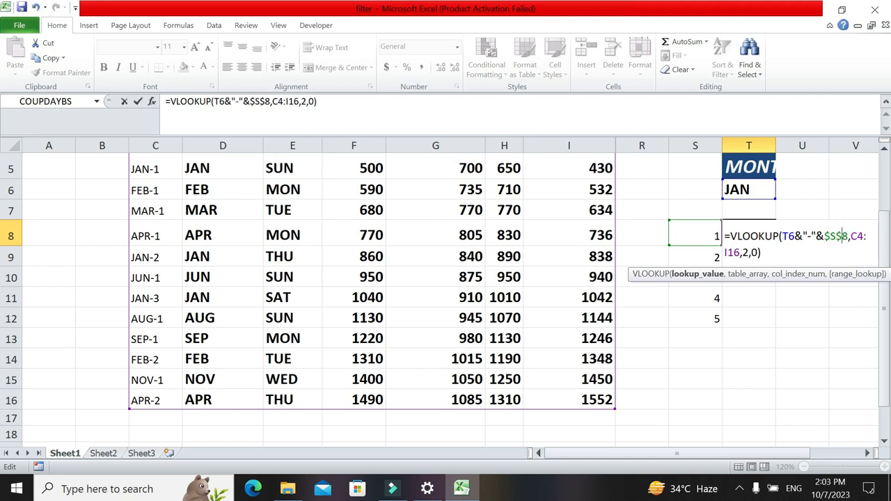
pyautogui.press('BackSpace')
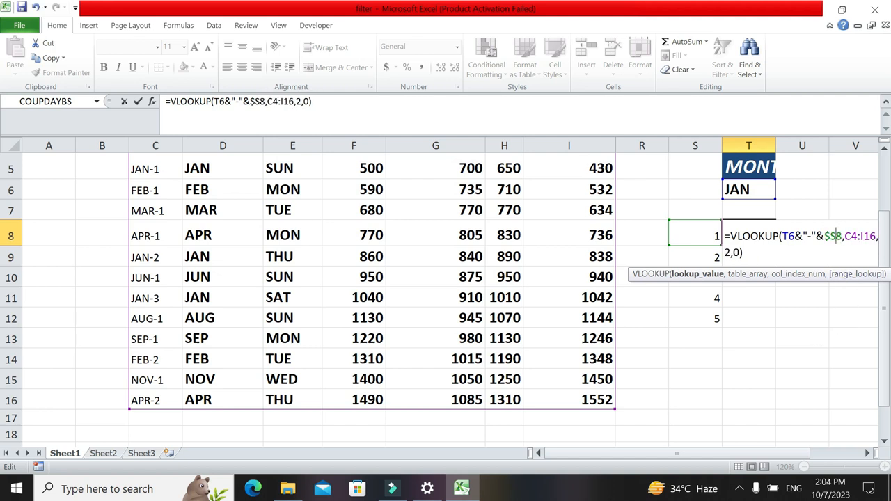
pyautogui.press('Right')
pyautogui.press('Right')
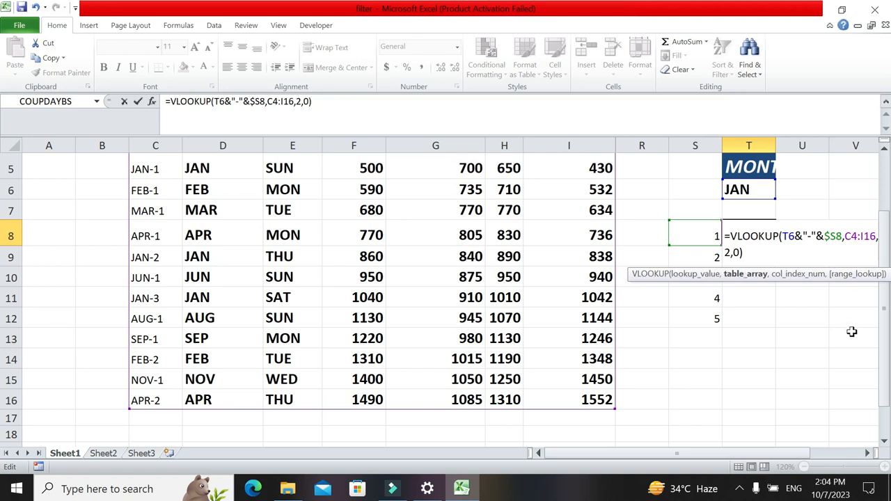
# Make the table array in T8's VLOOKUP absolute as $C$4:$I$16
pyautogui.press('F4')
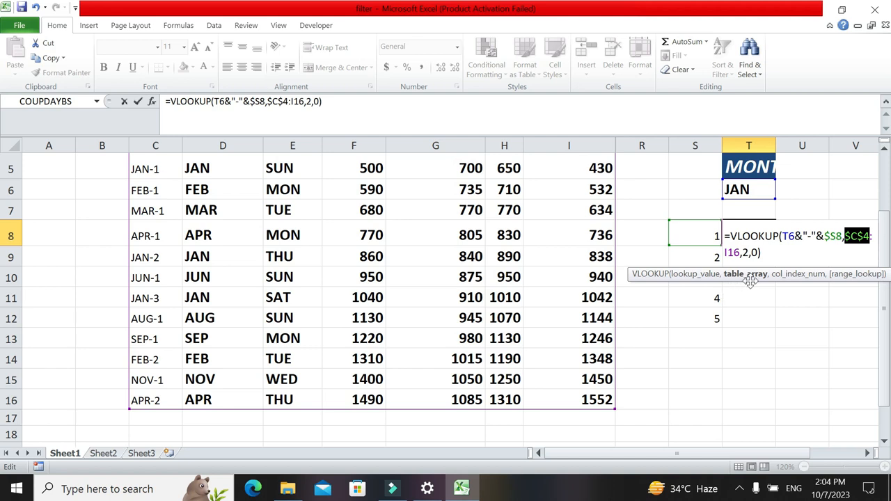
pyautogui.click(864, 236)
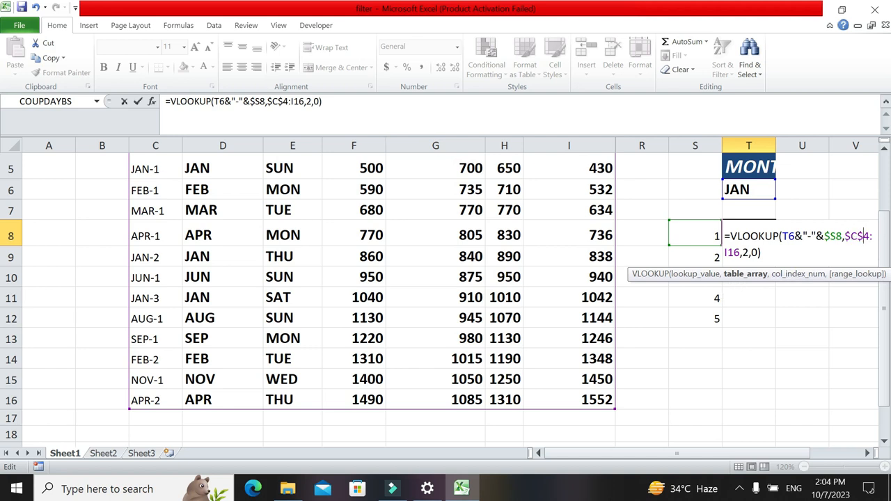
pyautogui.press('F4')
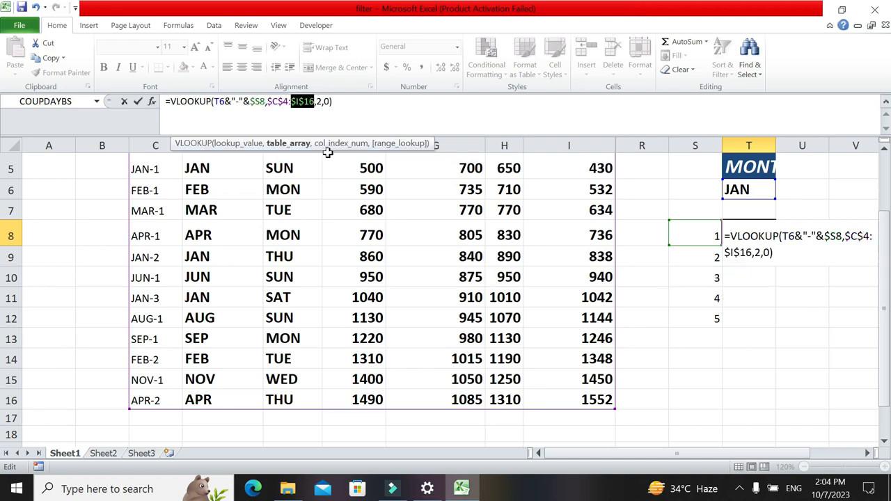
pyautogui.press('Return')
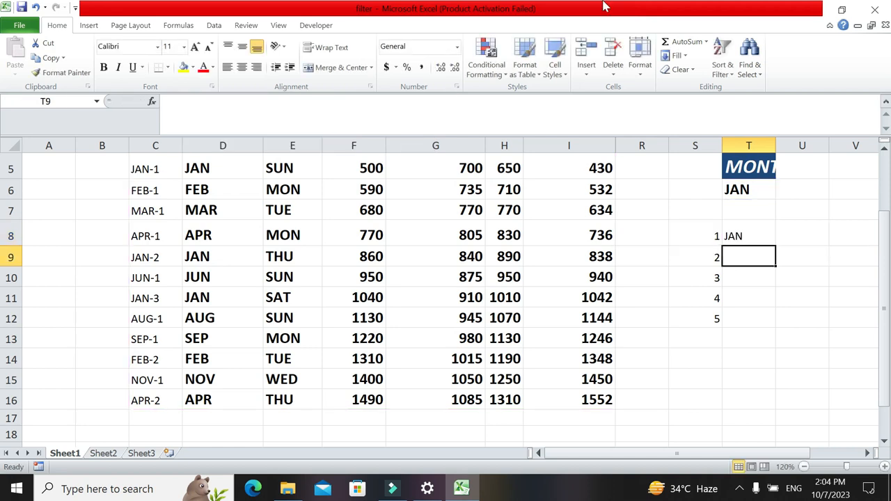
# Fill the T8 formula down to T12 and check the references in T10's formula
pyautogui.click(735, 236)
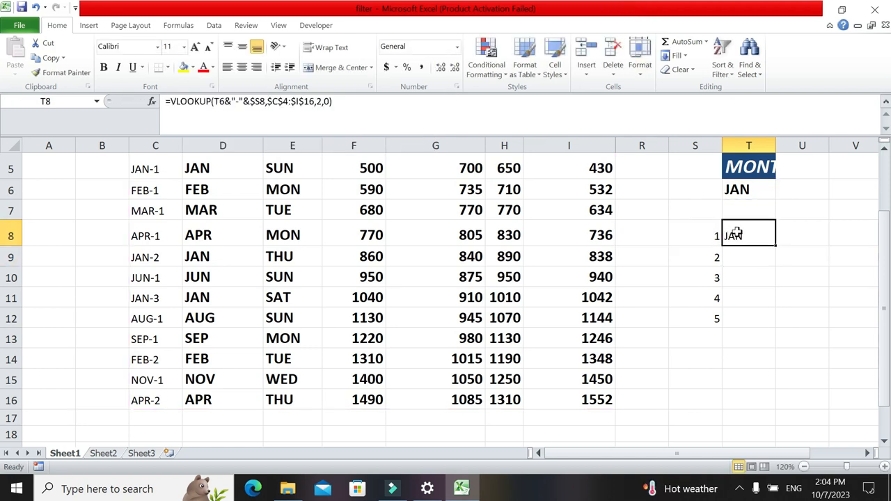
pyautogui.doubleClick(777, 246)
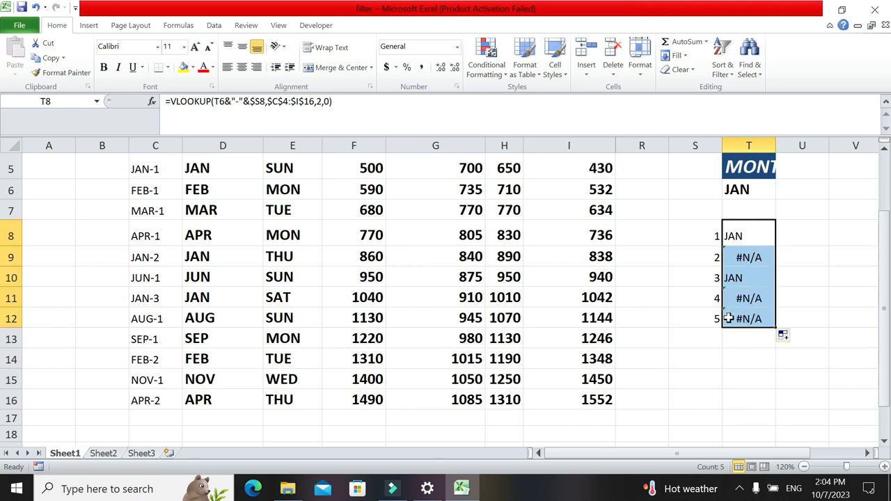
pyautogui.click(750, 236)
pyautogui.doubleClick(750, 277)
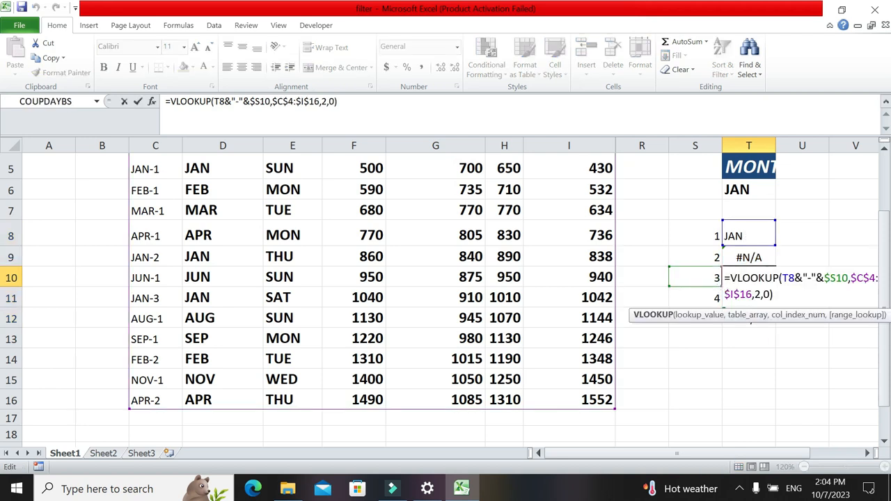
# Lock the month reference in T8's VLOOKUP as $T$6 and fill the formula down to T12
pyautogui.click(744, 230)
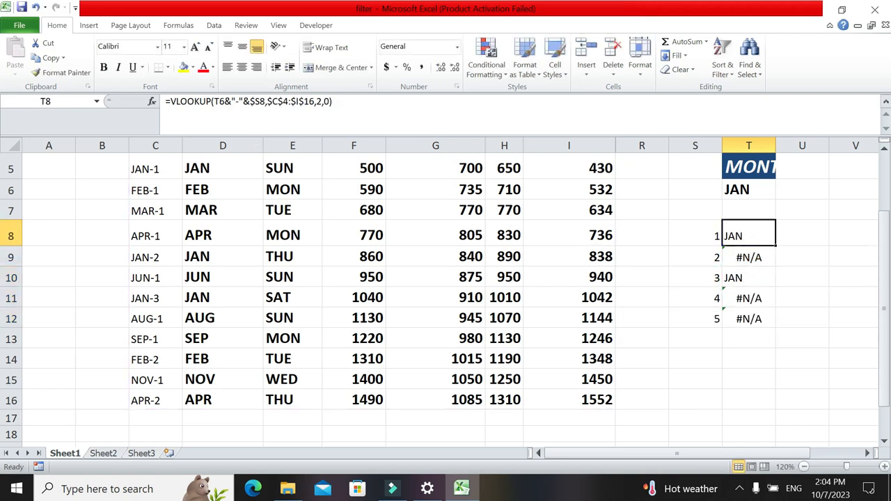
pyautogui.click(220, 101)
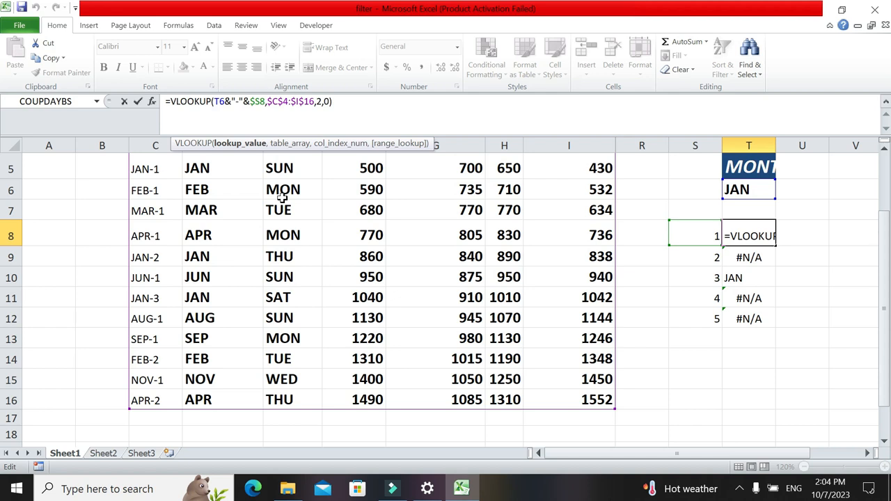
pyautogui.press('F4')
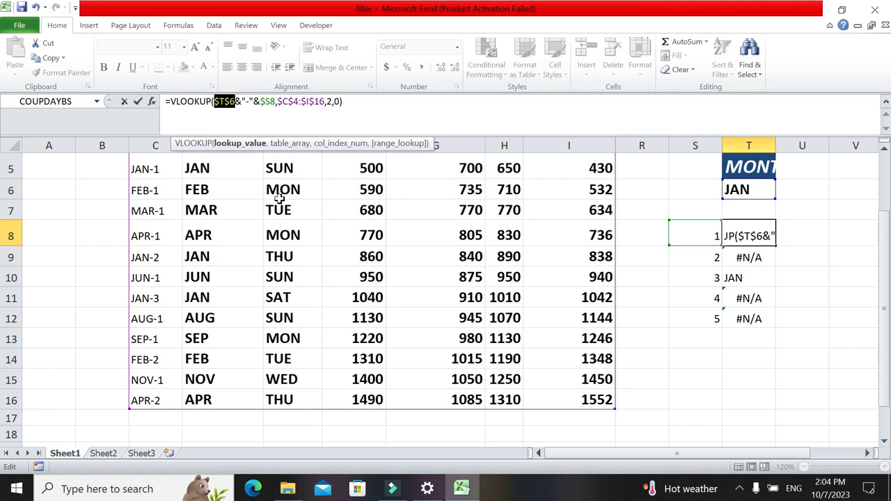
pyautogui.press('Return')
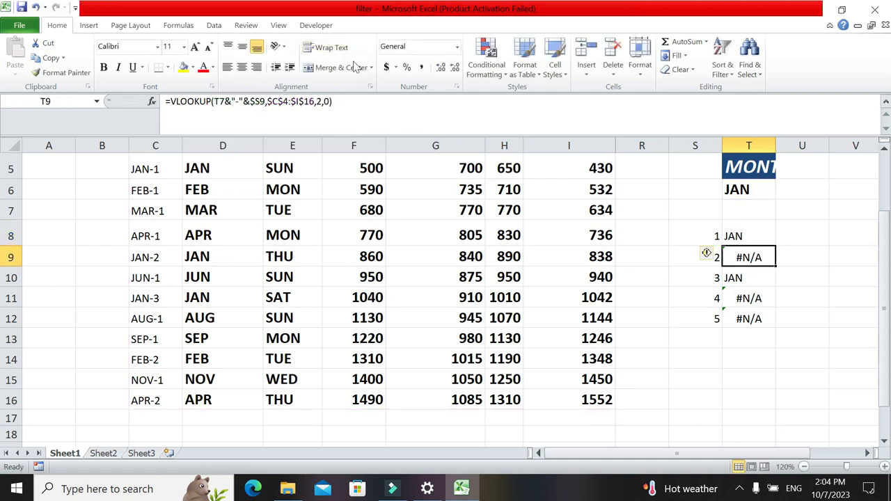
pyautogui.click(743, 237)
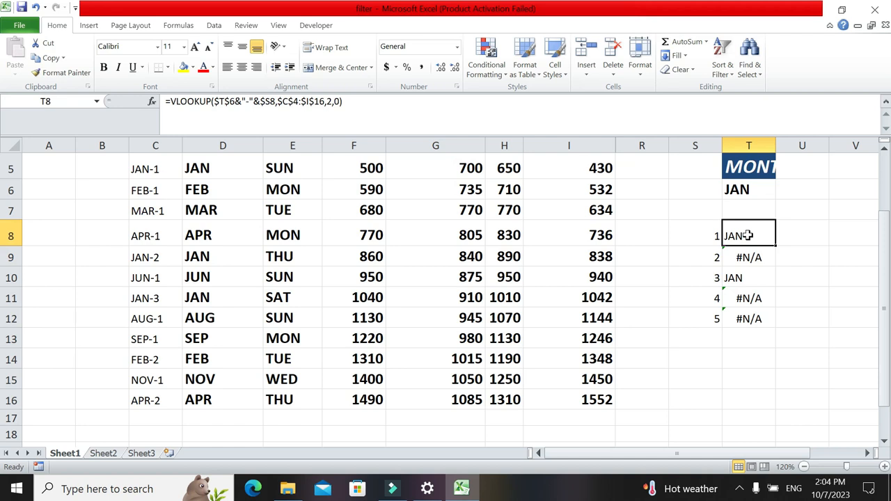
pyautogui.doubleClick(777, 247)
pyautogui.click(714, 375)
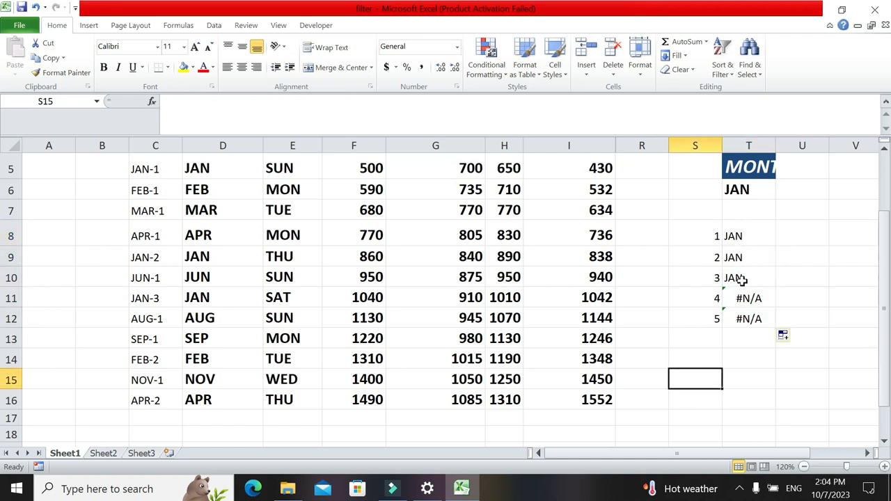
# Fill the T8 formula across row 8 to Y8 and check its column index argument
pyautogui.click(734, 238)
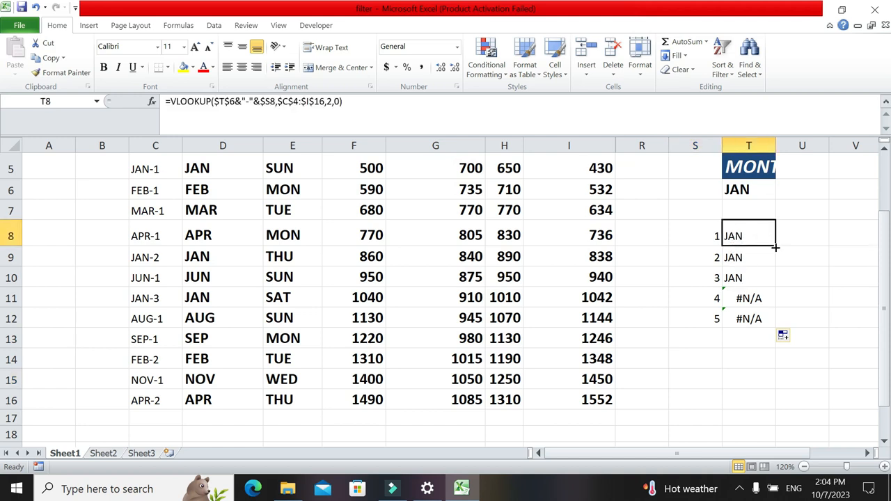
pyautogui.moveTo(776, 247)
pyautogui.mouseDown()
pyautogui.moveTo(804, 248)
pyautogui.moveTo(760, 251)
pyautogui.moveTo(781, 251)
pyautogui.mouseUp()
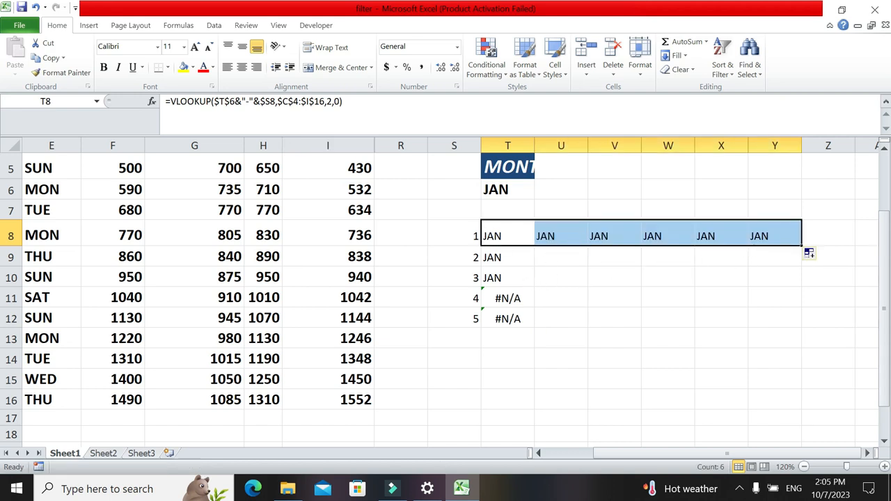
pyautogui.click(329, 101)
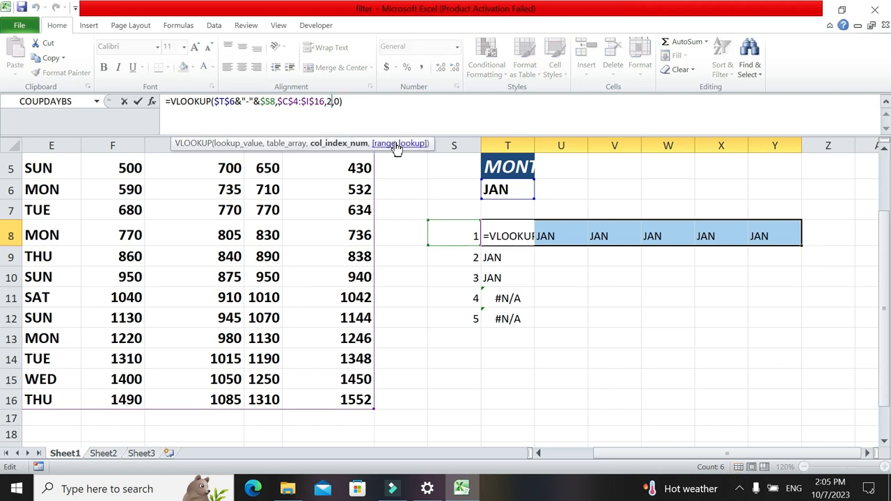
pyautogui.press('Return')
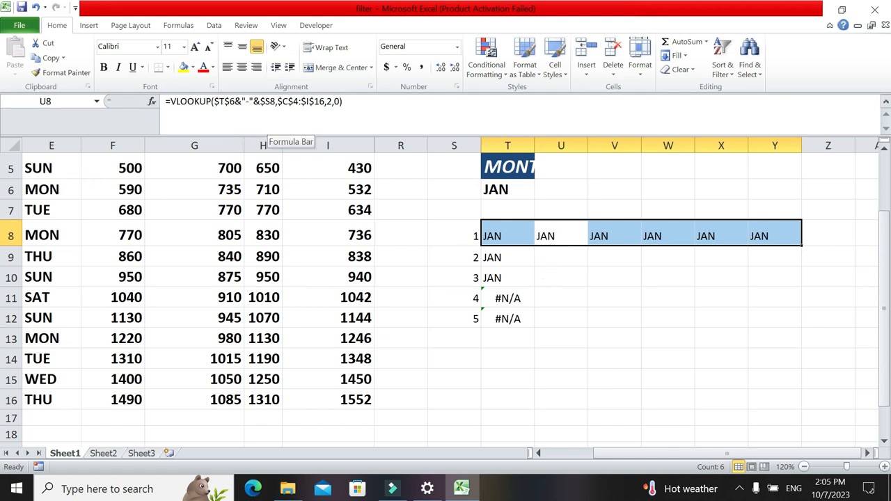
# Set the column index of the VLOOKUP in U8 to 3
pyautogui.click(331, 101)
pyautogui.press('BackSpace')
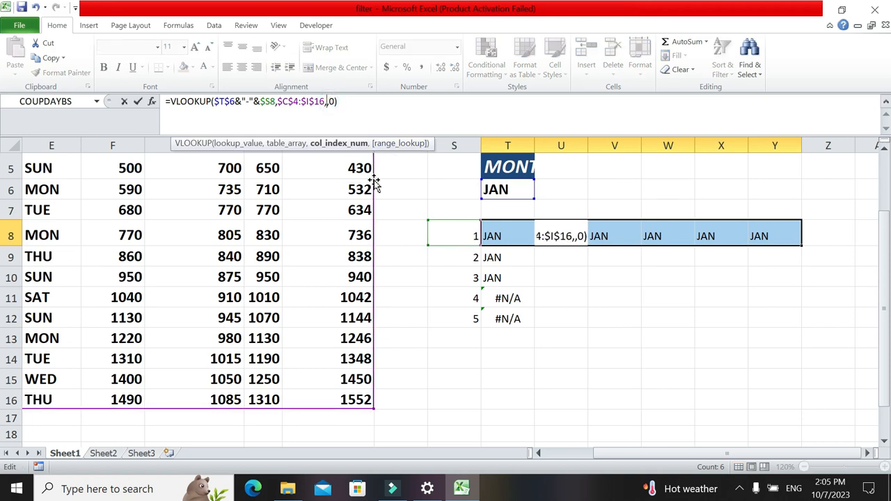
pyautogui.write('3')
pyautogui.press('Return')
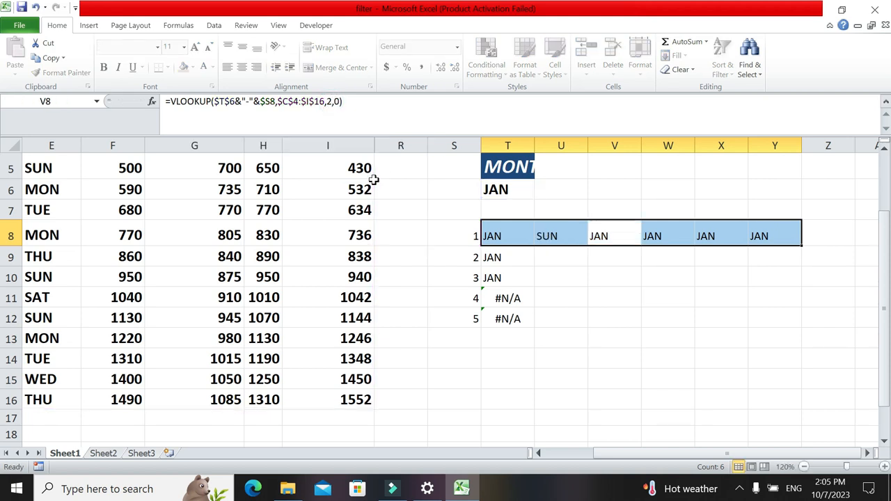
# Review the copied formulas in row 8 and clear them from U8:Y8
pyautogui.click(580, 304)
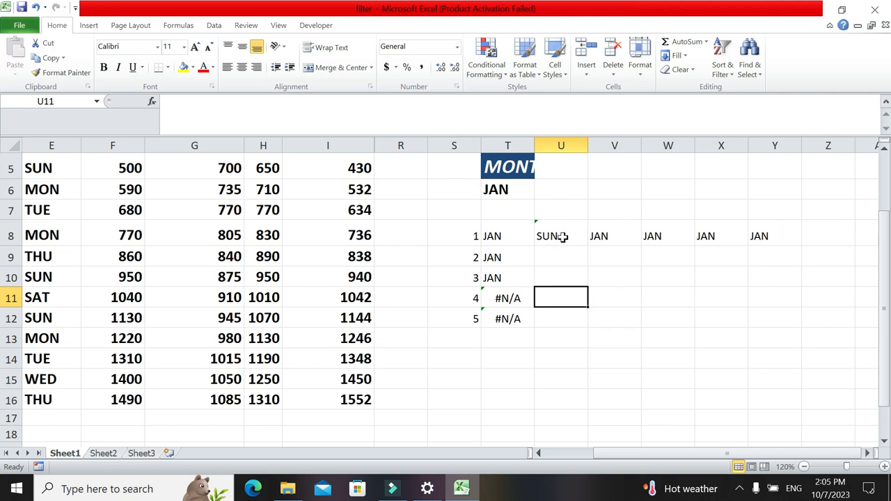
pyautogui.click(561, 237)
pyautogui.click(607, 235)
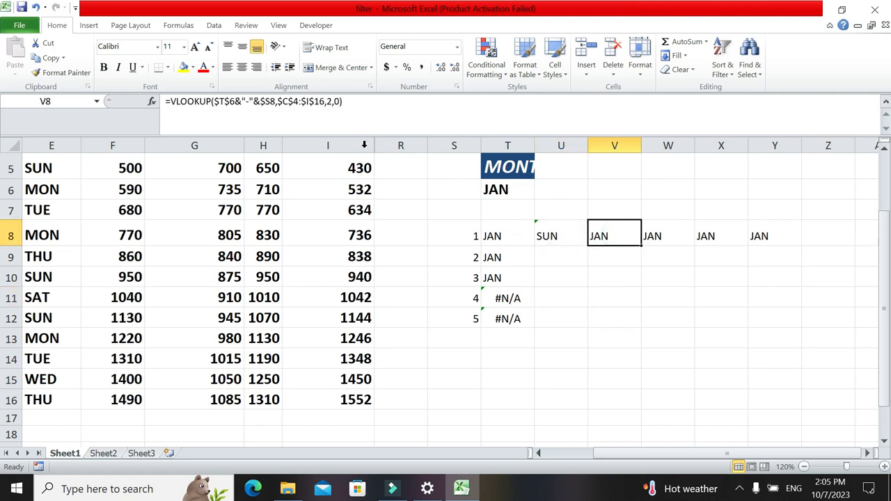
pyautogui.click(651, 239)
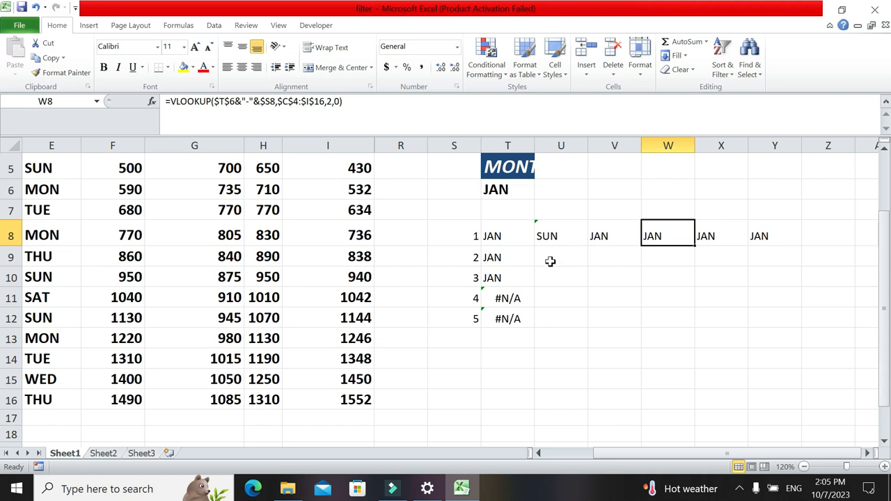
pyautogui.click(506, 236)
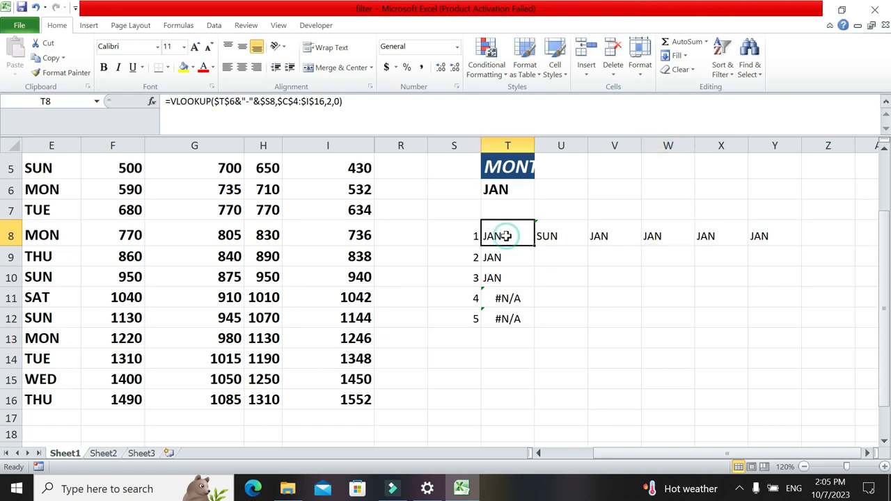
pyautogui.moveTo(538, 234); pyautogui.dragTo(782, 230)
pyautogui.press('Delete')
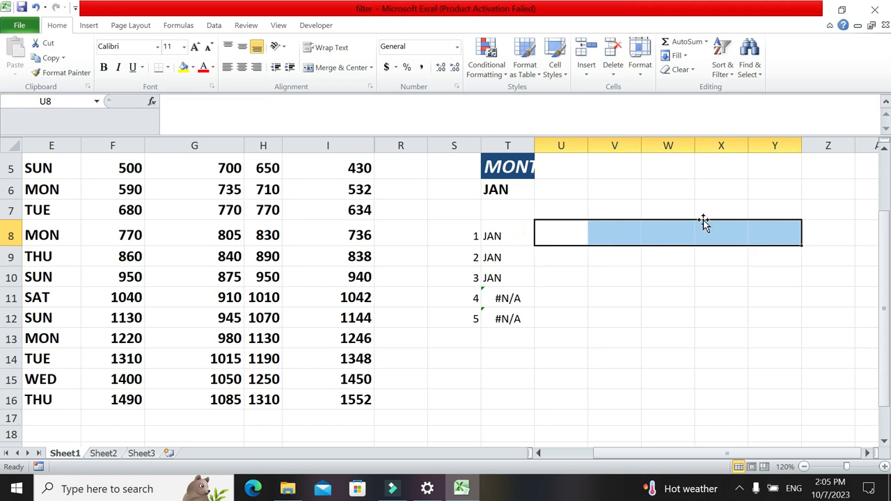
# Replace the column index 2 in T8's VLOOKUP with the start of a COLUMNS function
pyautogui.click(510, 240)
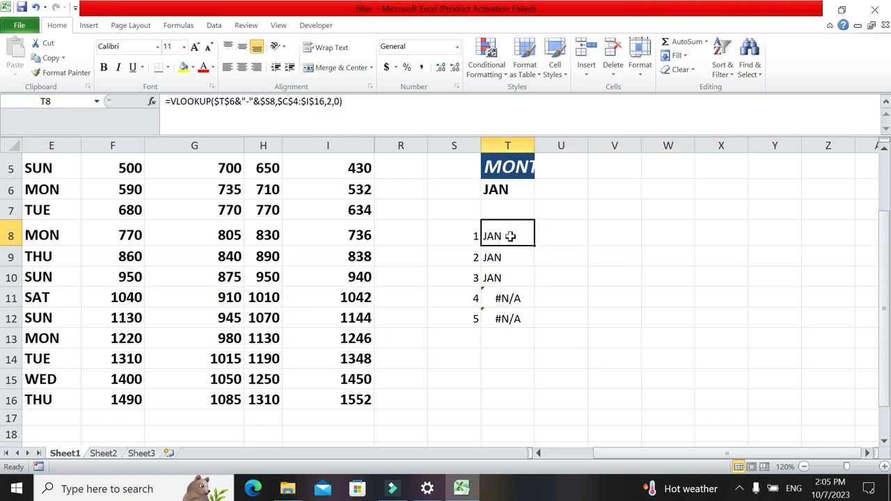
pyautogui.doubleClick(510, 238)
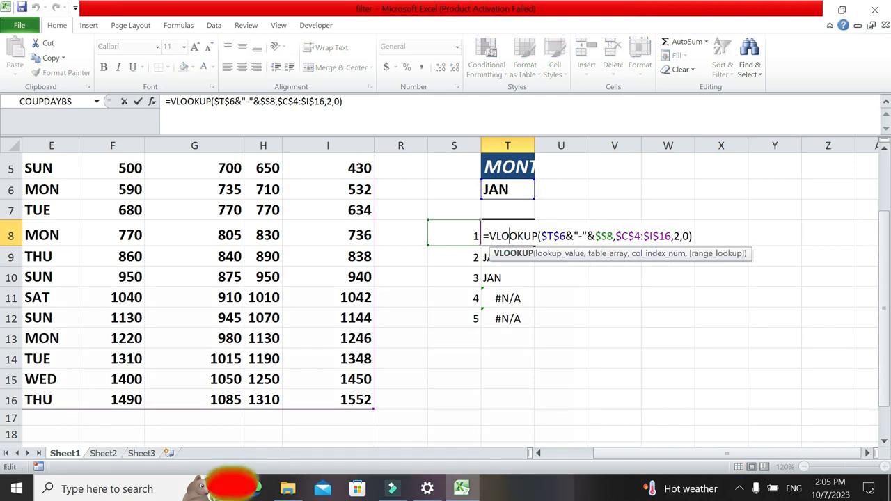
pyautogui.click(676, 236)
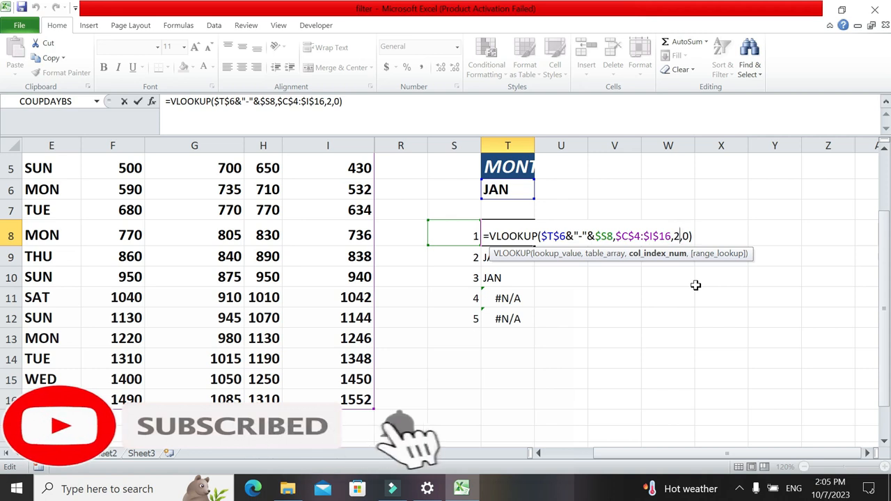
pyautogui.press('BackSpace')
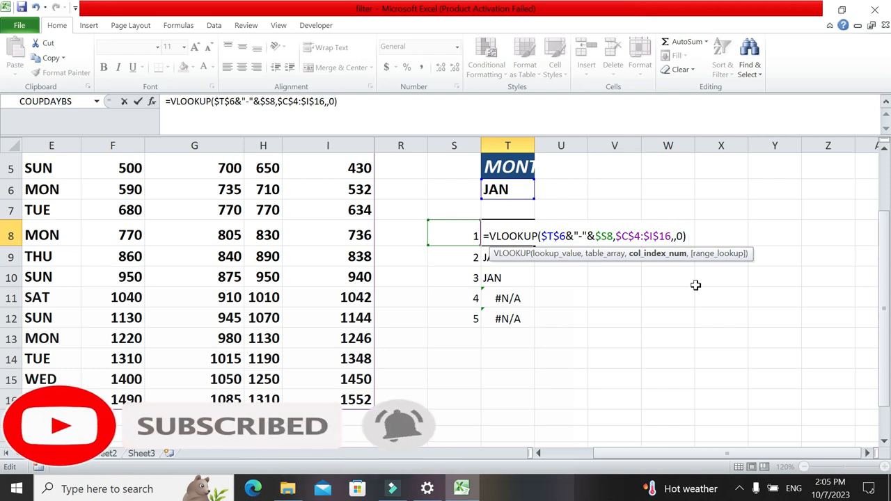
pyautogui.write('COLUMNS')
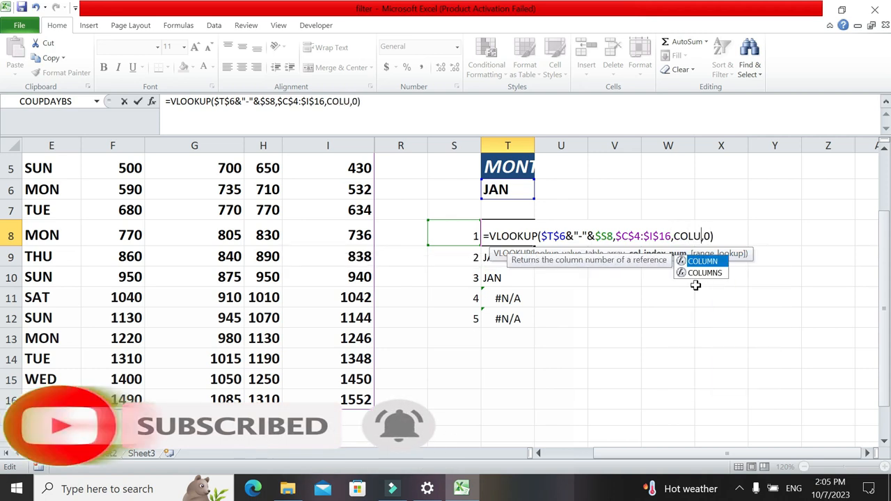
pyautogui.write('(')
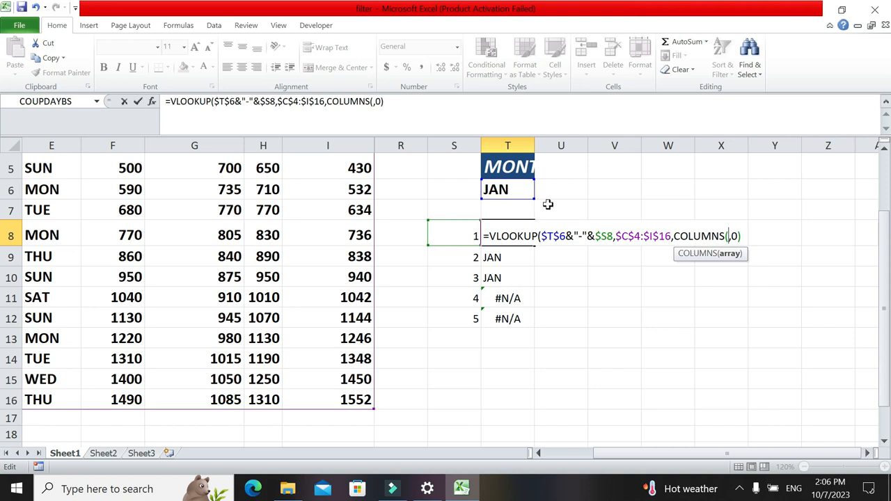
# Enter the range V7:W7 as the array of the COLUMNS function in T8
pyautogui.click(598, 206)
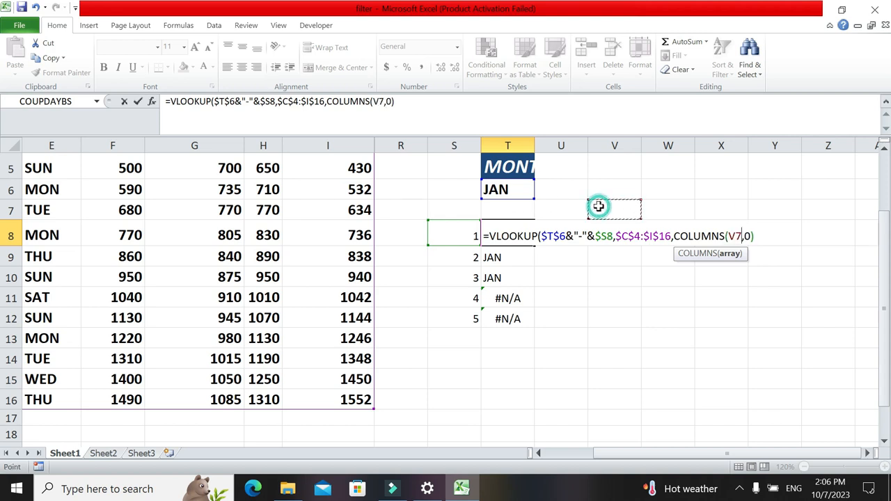
pyautogui.press('F8')
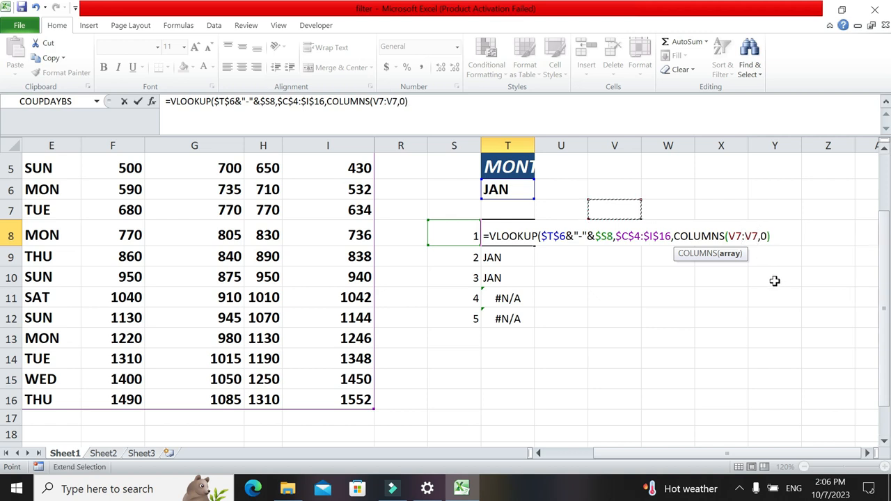
pyautogui.click(730, 255)
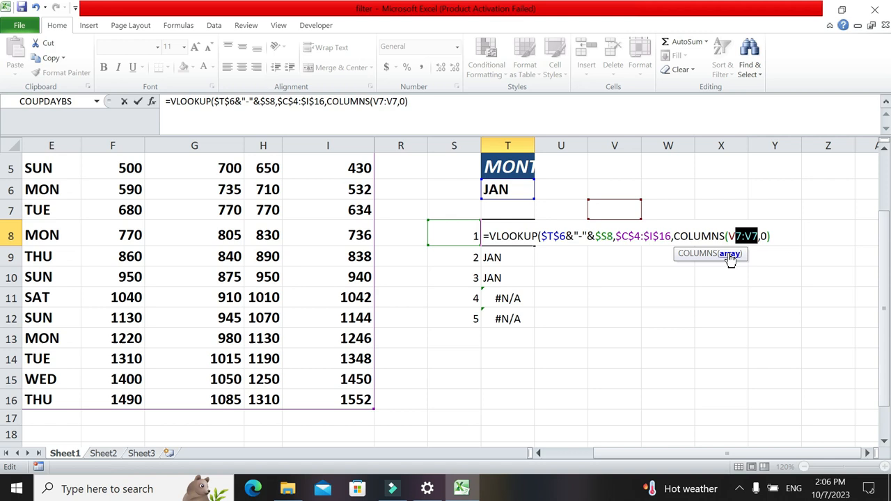
pyautogui.press('Left')
pyautogui.press('Right')
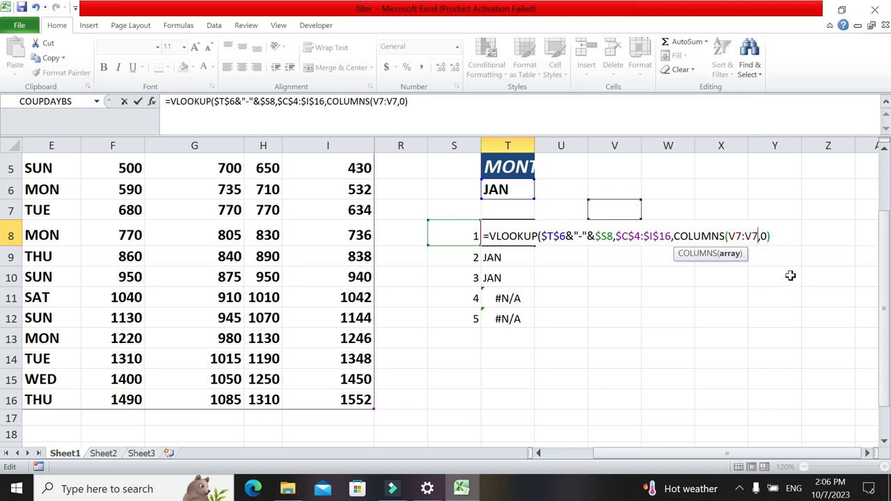
pyautogui.press('BackSpace')
pyautogui.press('BackSpace')
pyautogui.click(675, 208)
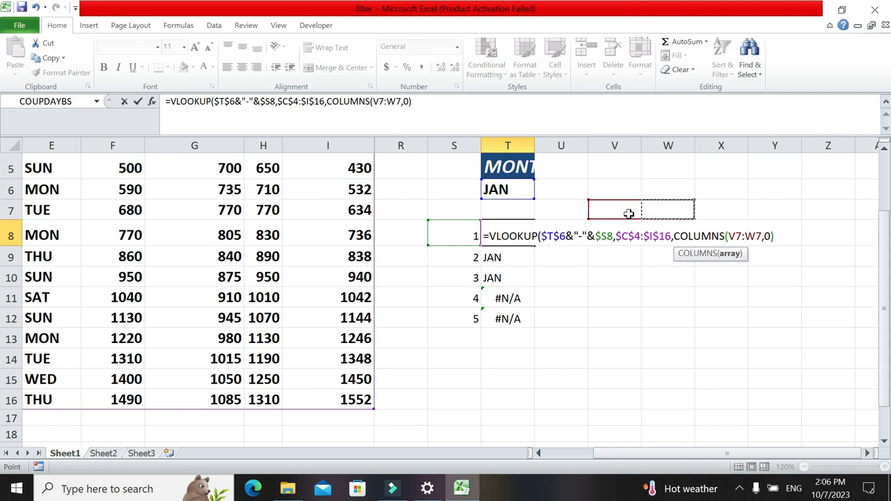
# Lock the start of the COLUMNS range as $V$7, add the function's missing closing parenthesis and commit the T8 formula
pyautogui.click(735, 238)
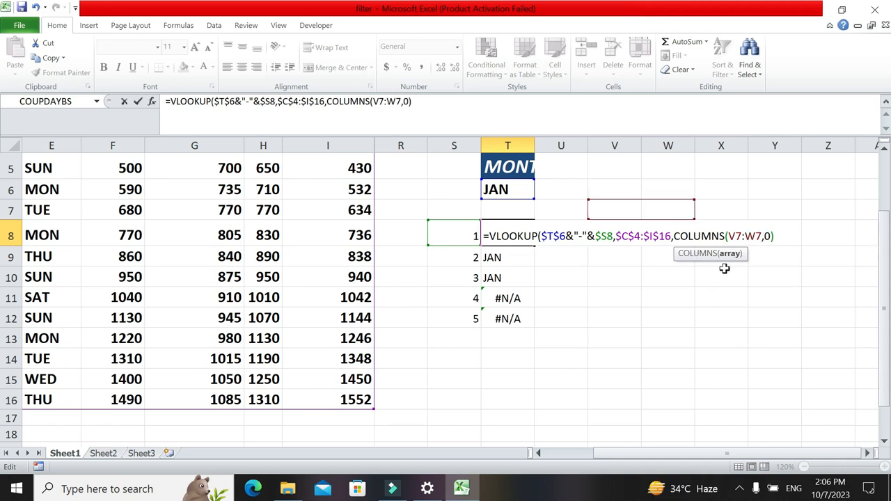
pyautogui.press('F4')
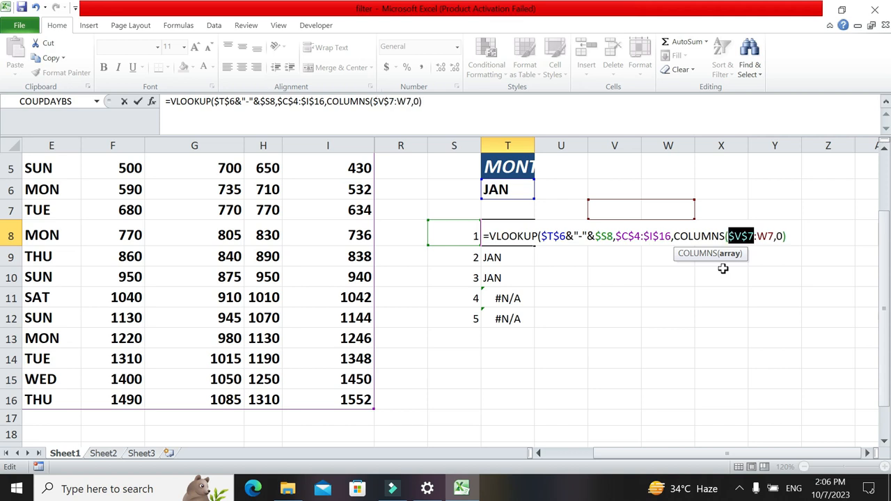
pyautogui.press('Return')
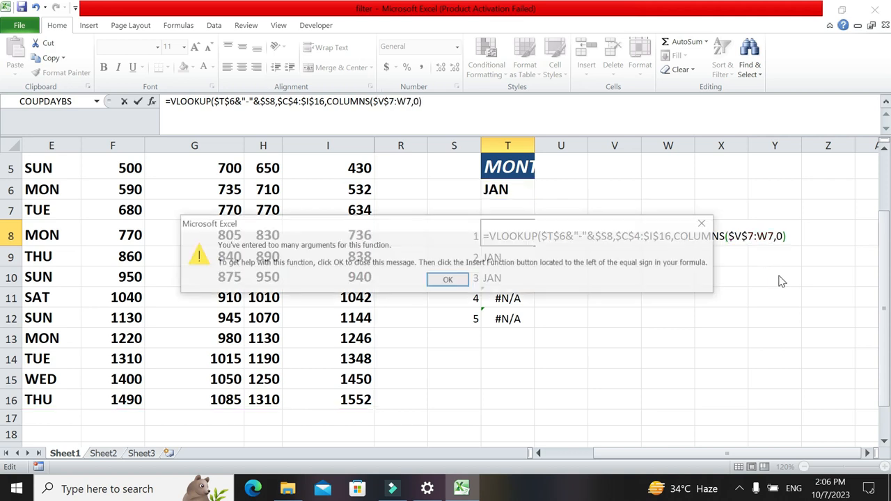
pyautogui.click(449, 281)
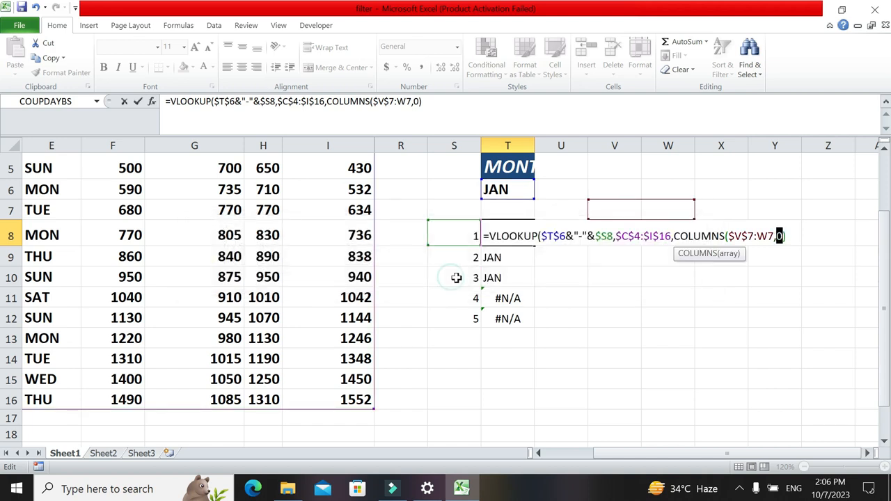
pyautogui.click(774, 236)
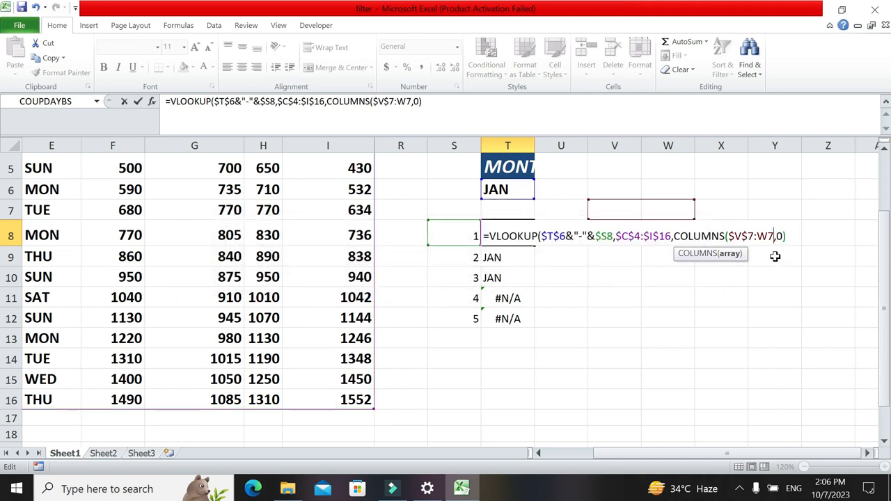
pyautogui.write(')')
pyautogui.press('Return')
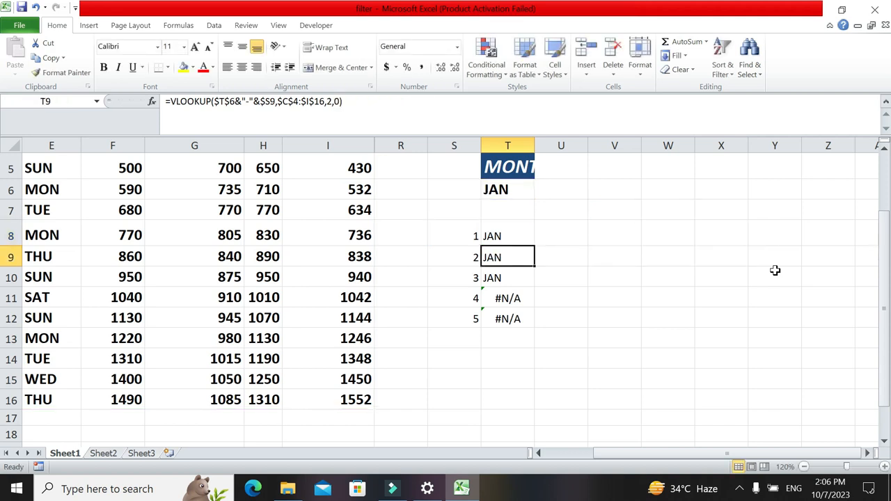
# Fill the T8 formula across to Y8 and down through row 12
pyautogui.rightClick(604, 161)
pyautogui.click(525, 238)
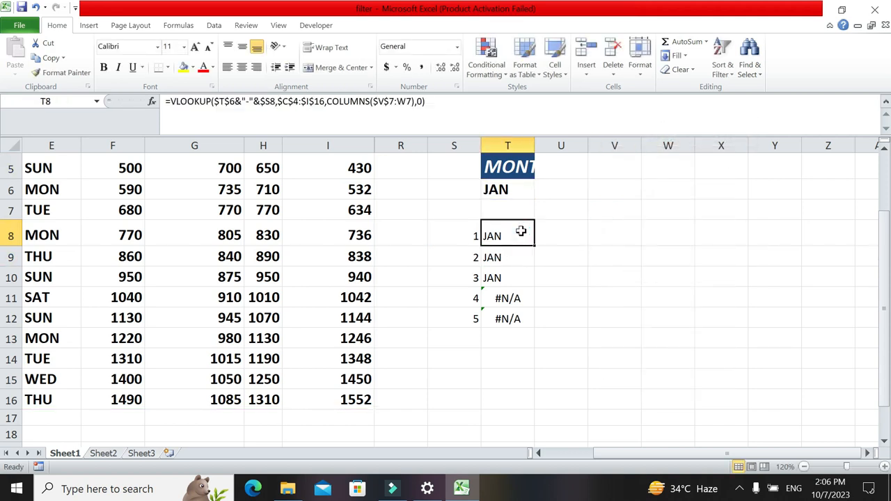
pyautogui.moveTo(534, 244); pyautogui.dragTo(797, 255)
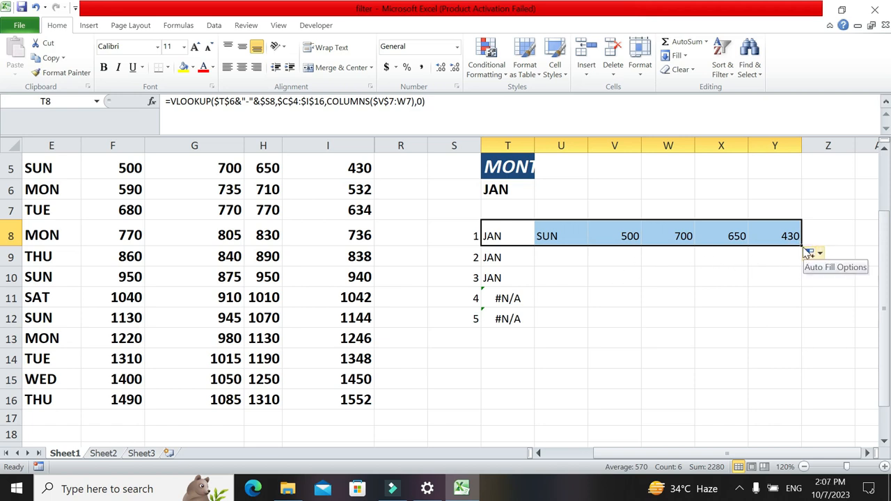
pyautogui.moveTo(802, 247); pyautogui.dragTo(808, 333)
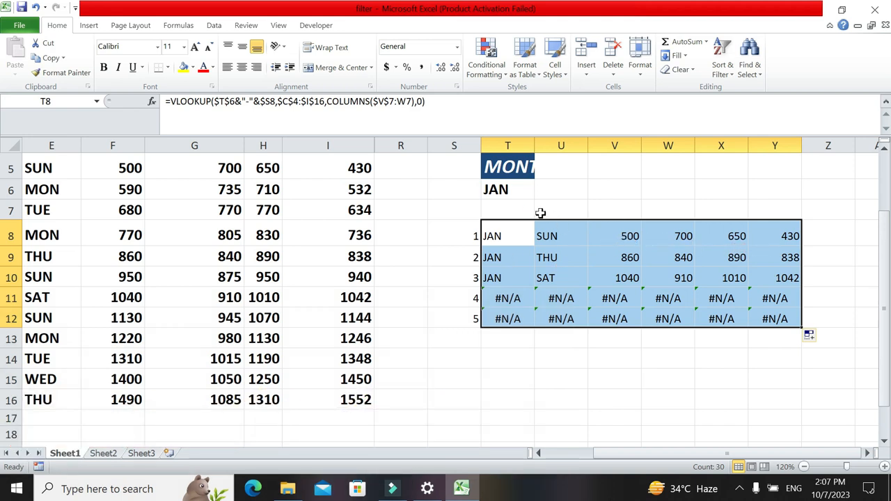
# Set the month in T6 to FEB and compare the listed rows with the source table
pyautogui.click(524, 191)
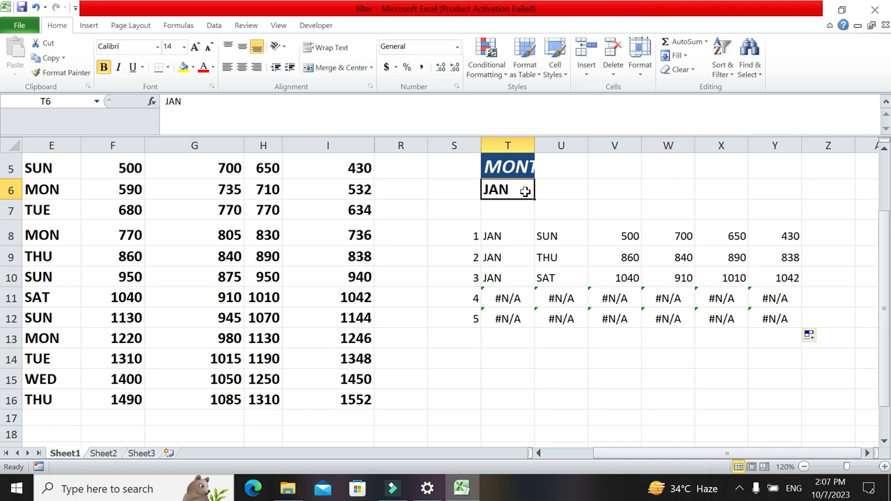
pyautogui.write('FEB')
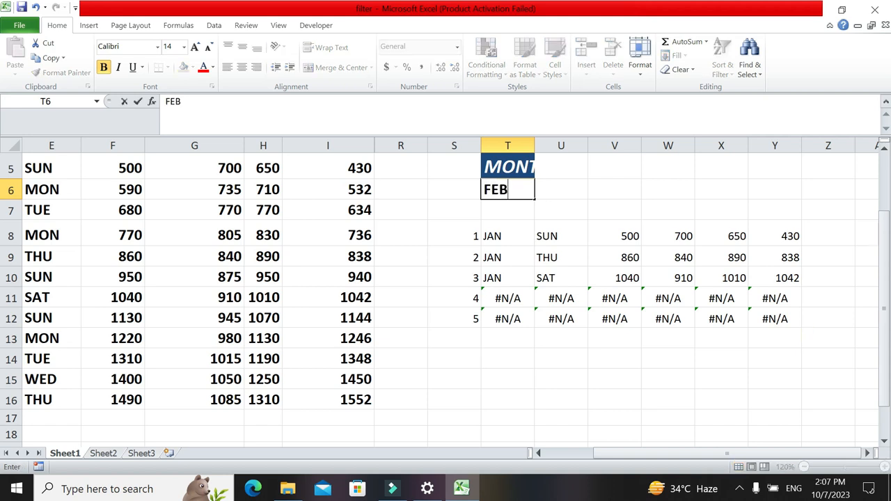
pyautogui.press('Return')
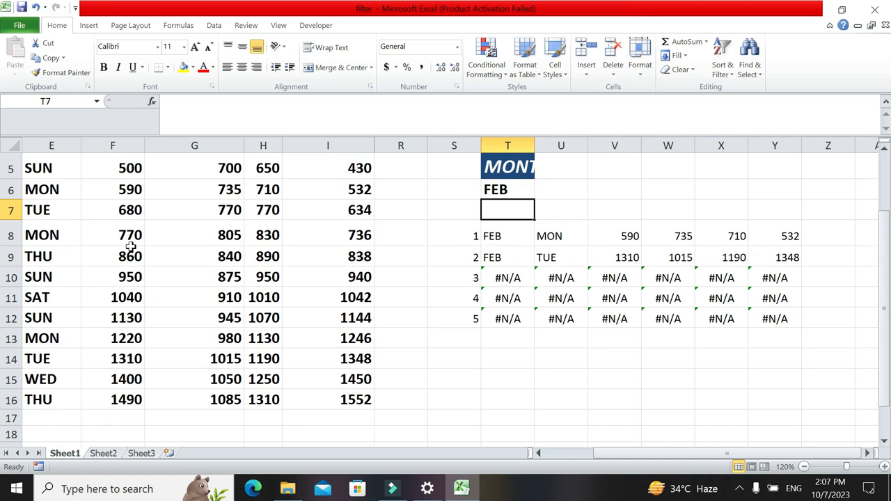
pyautogui.moveTo(601, 446); pyautogui.dragTo(470, 430)
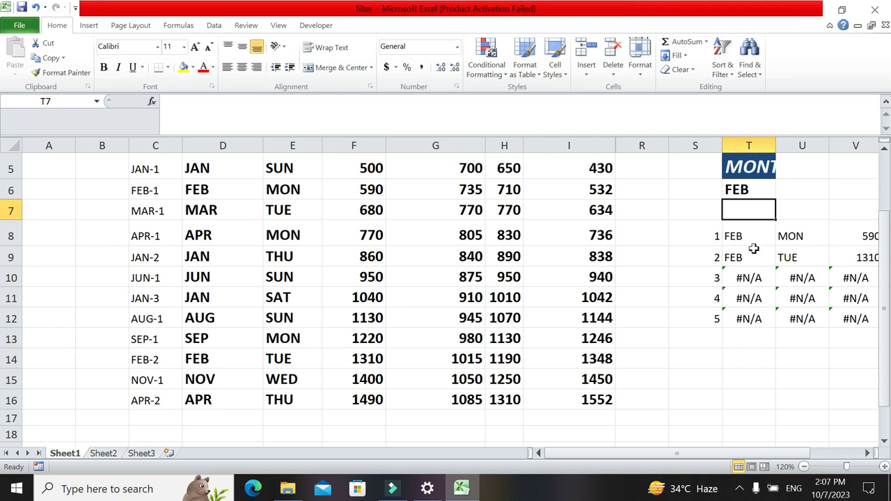
pyautogui.moveTo(651, 454); pyautogui.dragTo(704, 454)
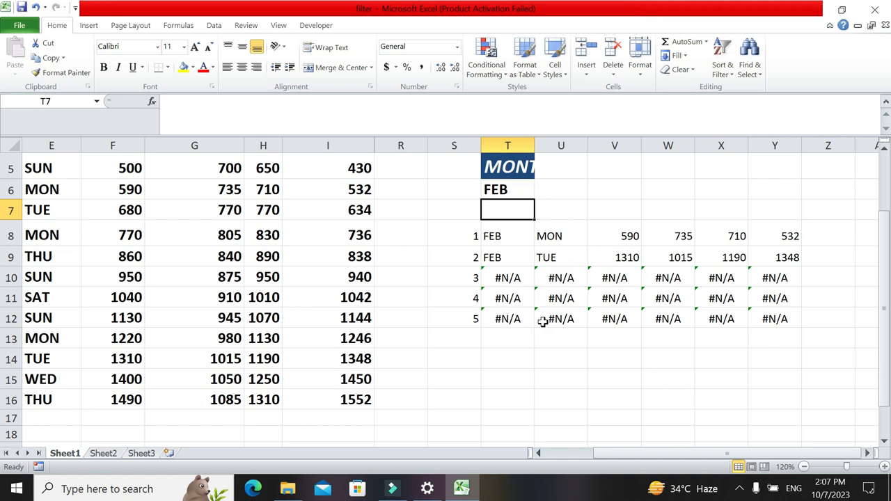
# Clear the copied formulas from U8:Y12 and T9:T12, keeping only the one in T8
pyautogui.moveTo(550, 235); pyautogui.dragTo(778, 316)
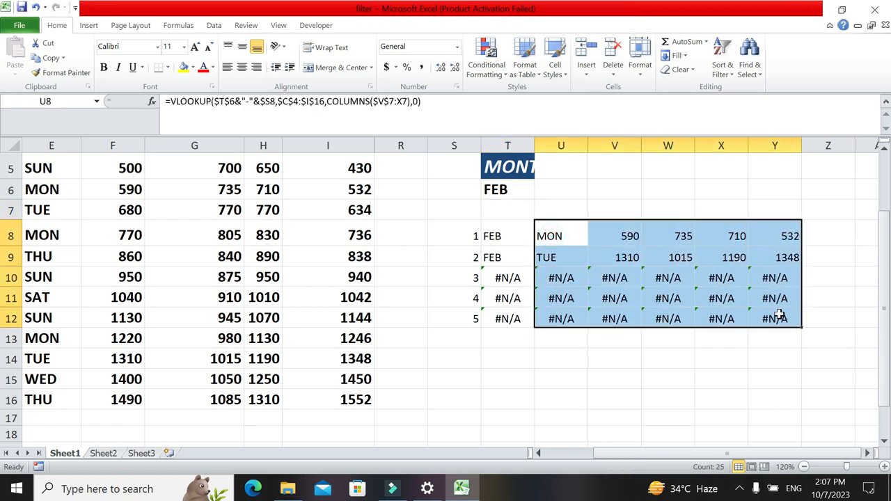
pyautogui.press('Delete')
pyautogui.moveTo(502, 257); pyautogui.dragTo(501, 319)
pyautogui.press('Delete')
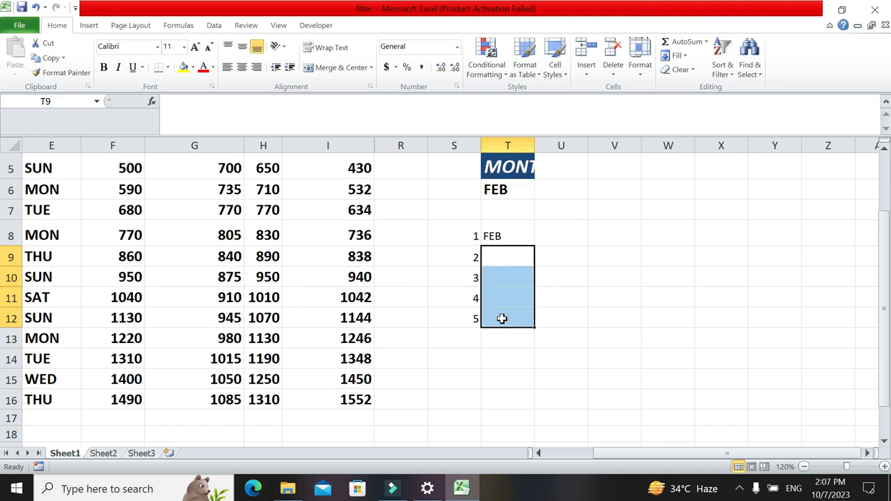
# Wrap the VLOOKUP in T8 in IFERROR with an empty string "" as the error value
pyautogui.doubleClick(498, 236)
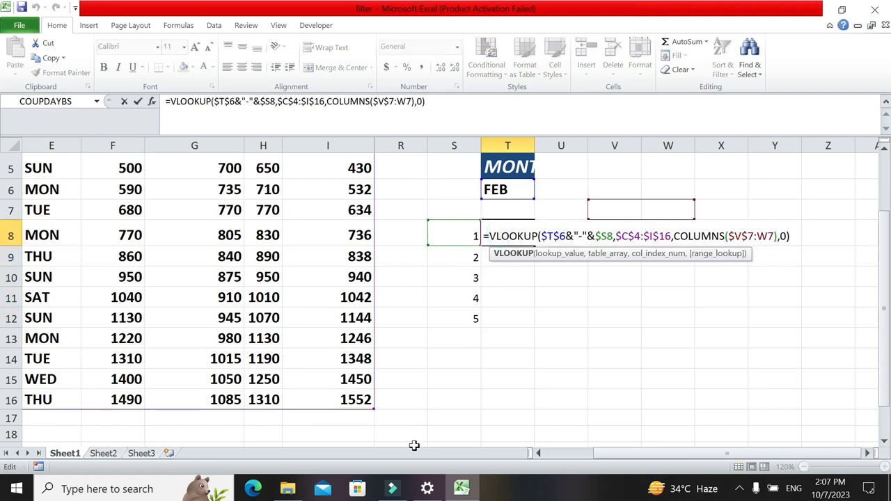
pyautogui.click(490, 236)
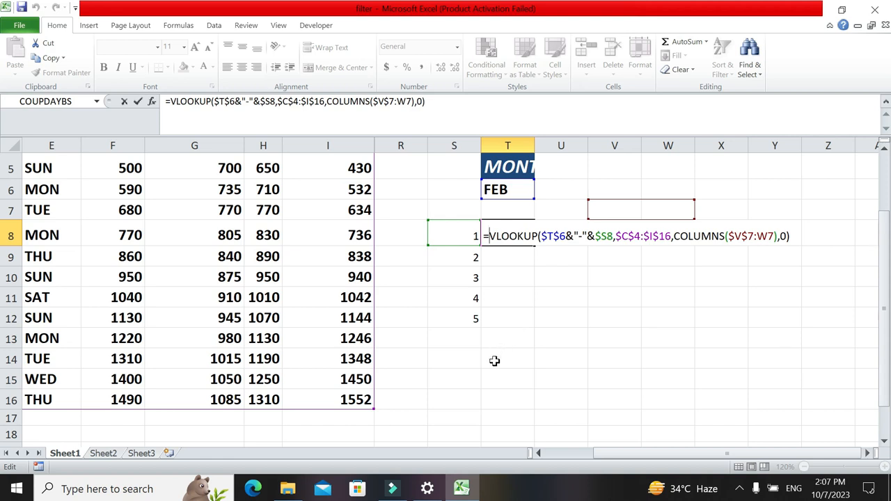
pyautogui.write('IF')
pyautogui.write('(')
pyautogui.press('BackSpace')
pyautogui.press('Down')
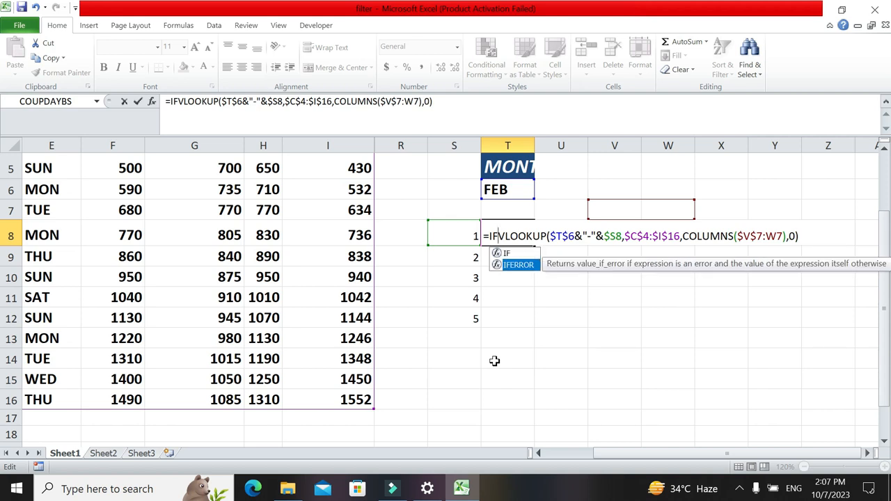
pyautogui.press('Tab')
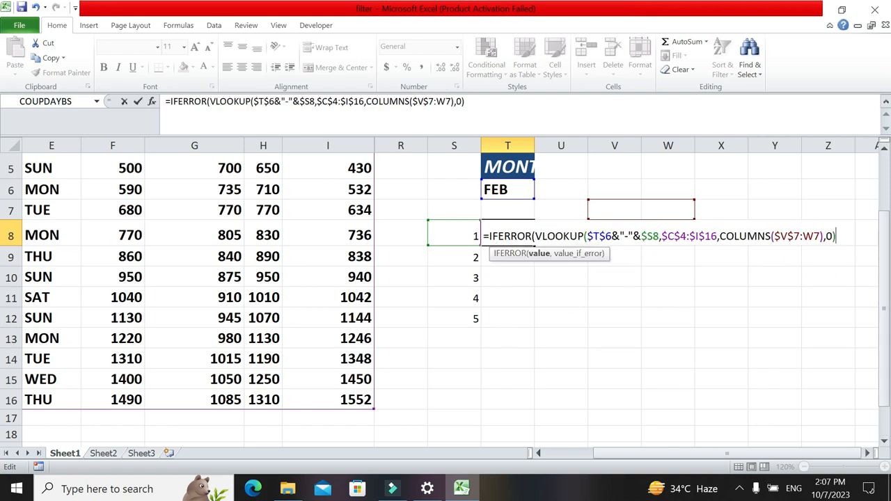
pyautogui.write(',')
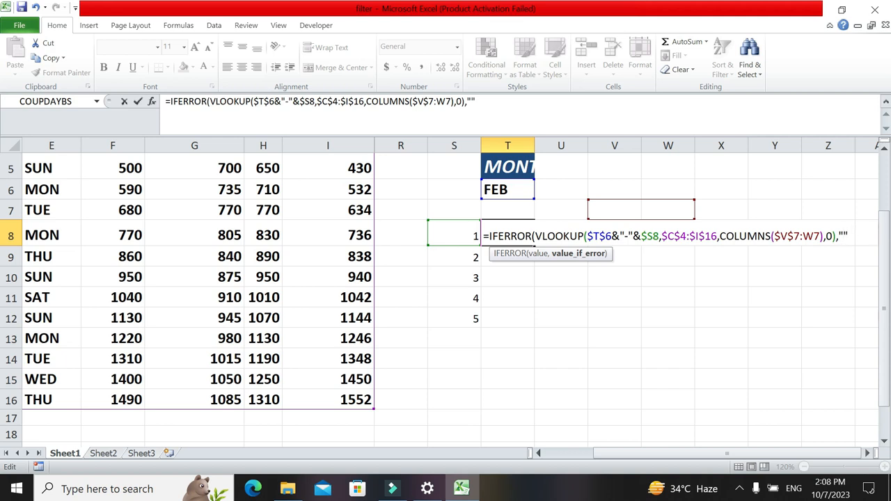
pyautogui.press('Return')
pyautogui.press('Return')
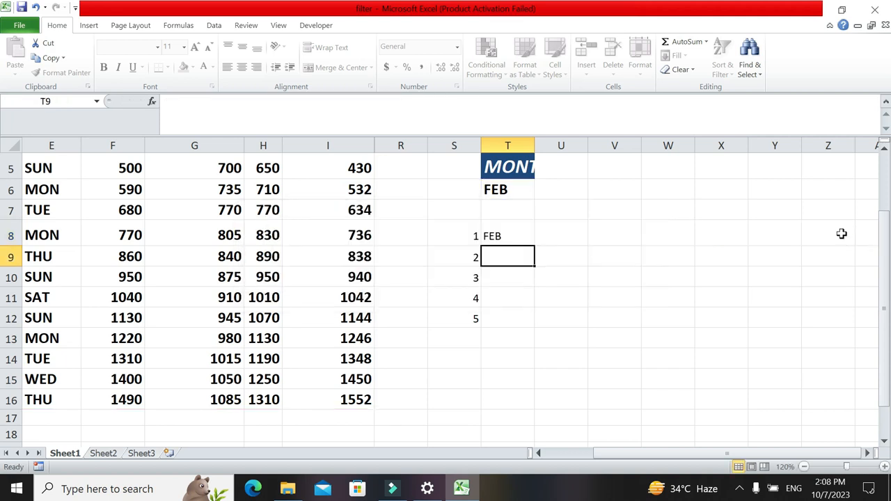
pyautogui.click(497, 235)
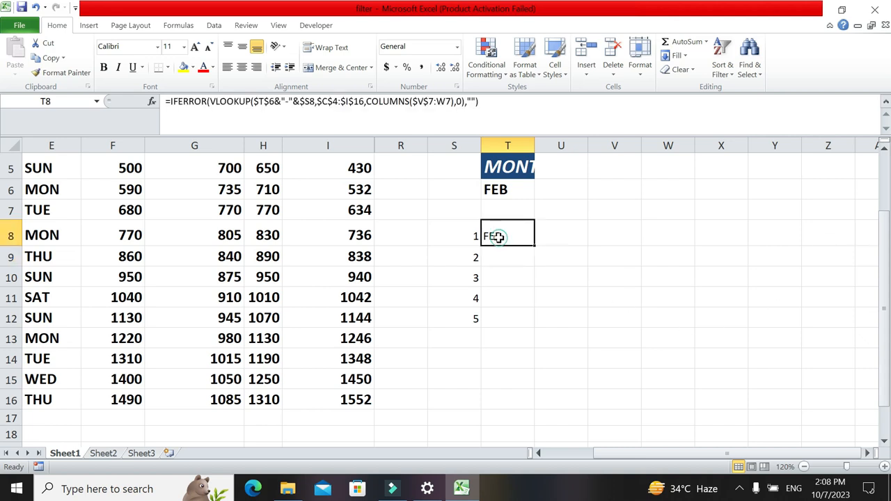
pyautogui.click(474, 237)
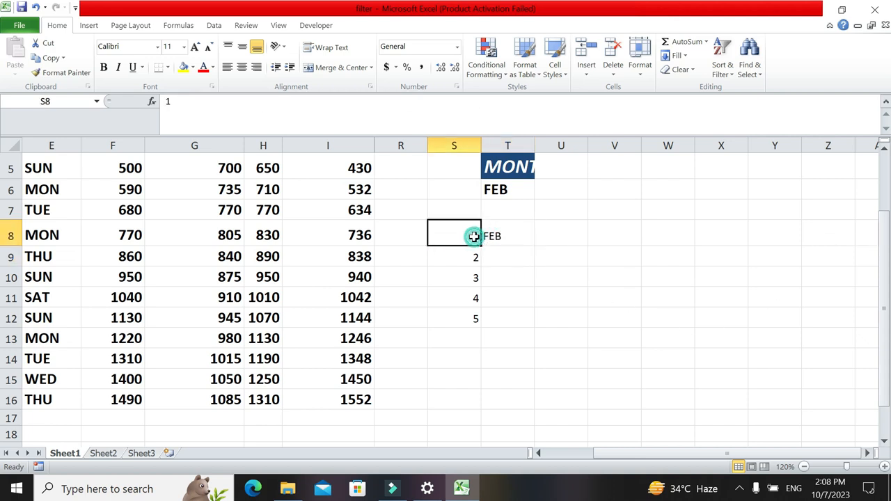
# Fill the IFERROR formula from T8 across to column Y and down through row 12, and check the copied formulas in T10 and T11
pyautogui.click(515, 238)
pyautogui.moveTo(527, 241); pyautogui.dragTo(787, 318)
pyautogui.click(570, 376)
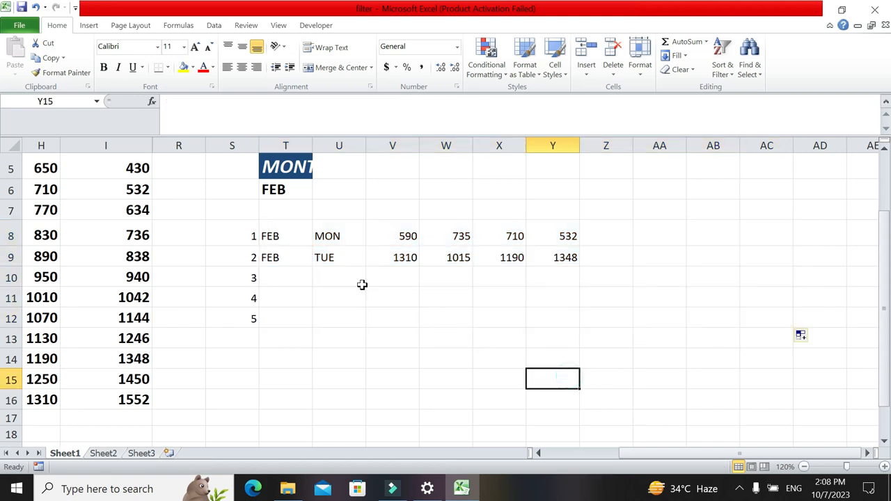
pyautogui.click(296, 275)
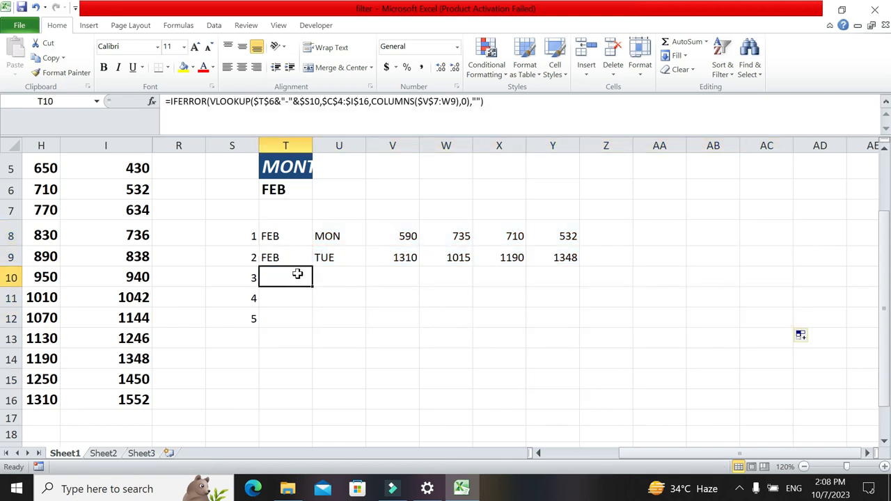
pyautogui.click(288, 298)
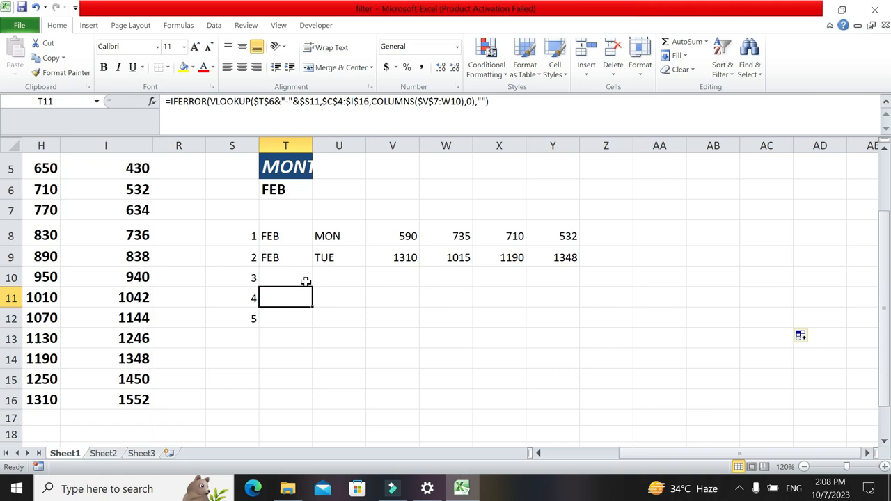
pyautogui.click(284, 236)
# Set the month criterion in T6 to JAN to list that month's rows
pyautogui.click(284, 189)
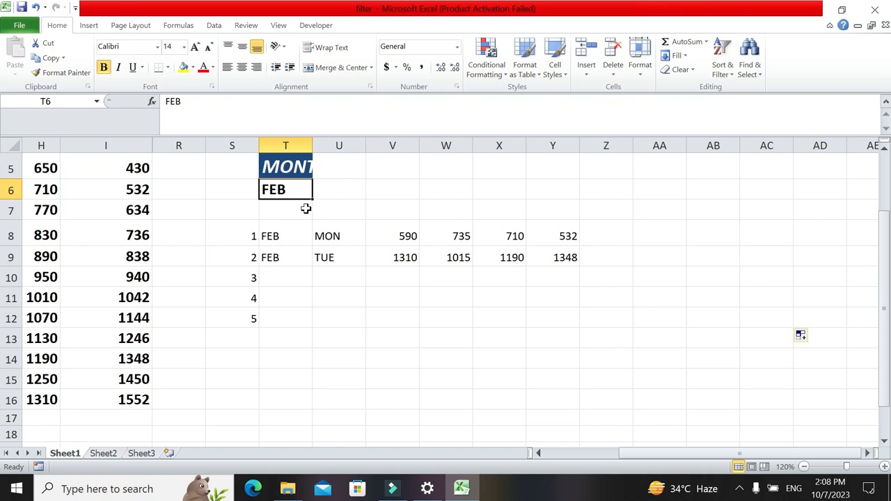
pyautogui.write('JAN')
pyautogui.press('Return')
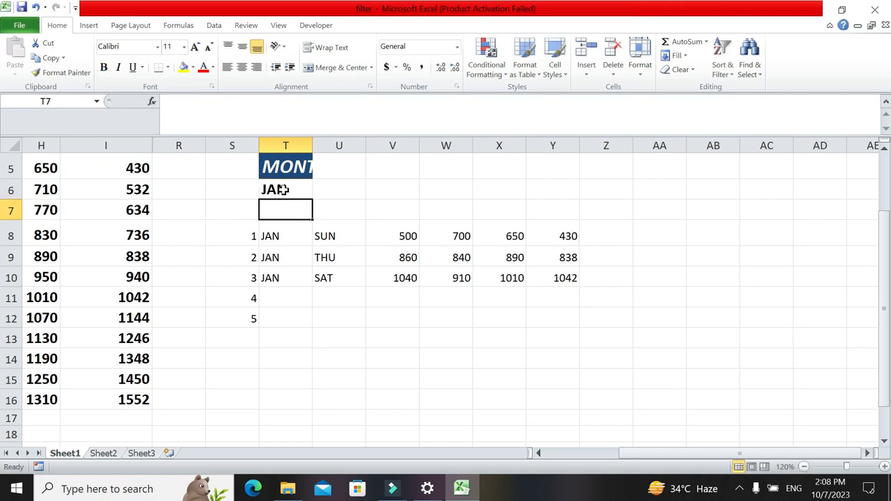
pyautogui.click(284, 189)
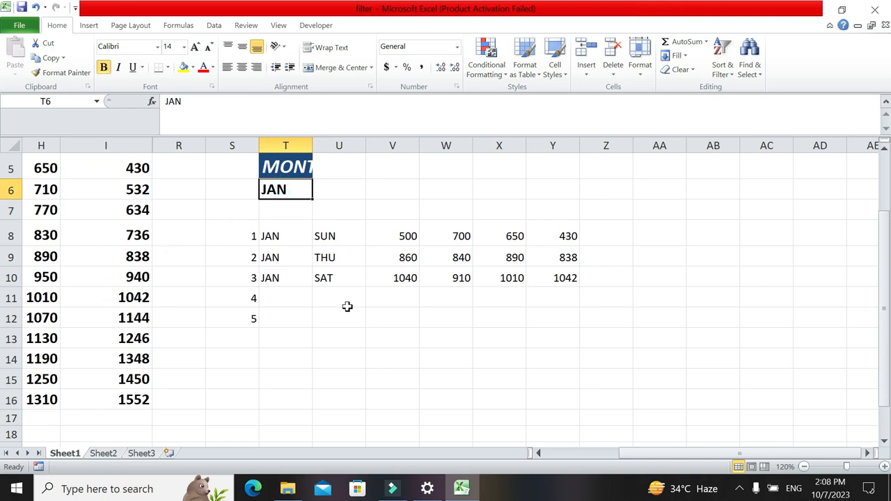